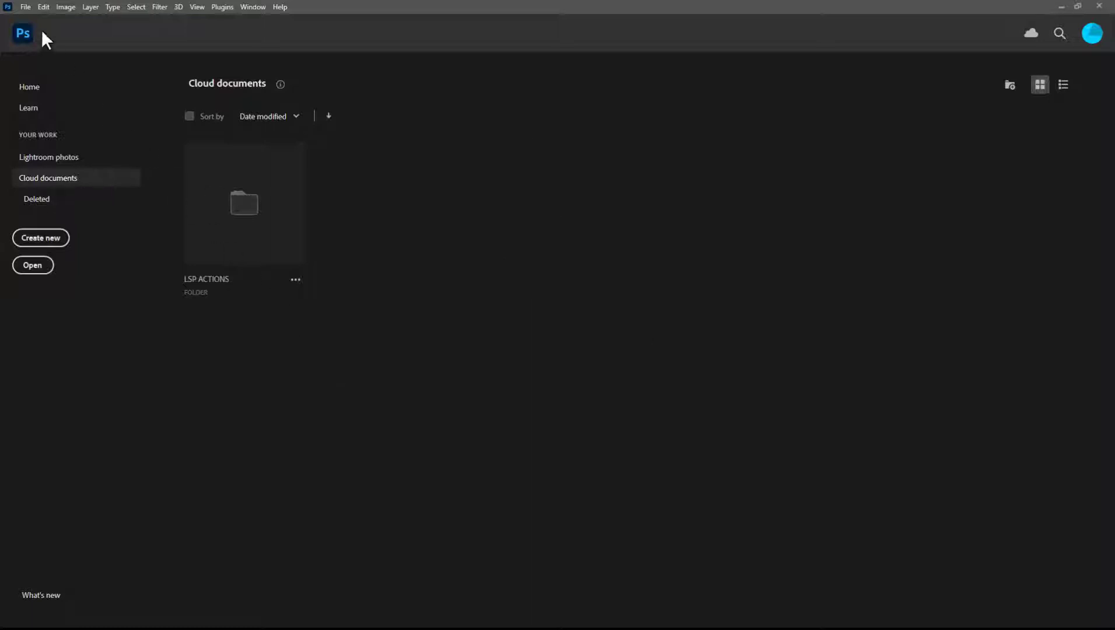
Step: Open the file LSP - Little Love Stool Digital Background.psd and select the YOUR BABY LAYER layer
click(20, 5)
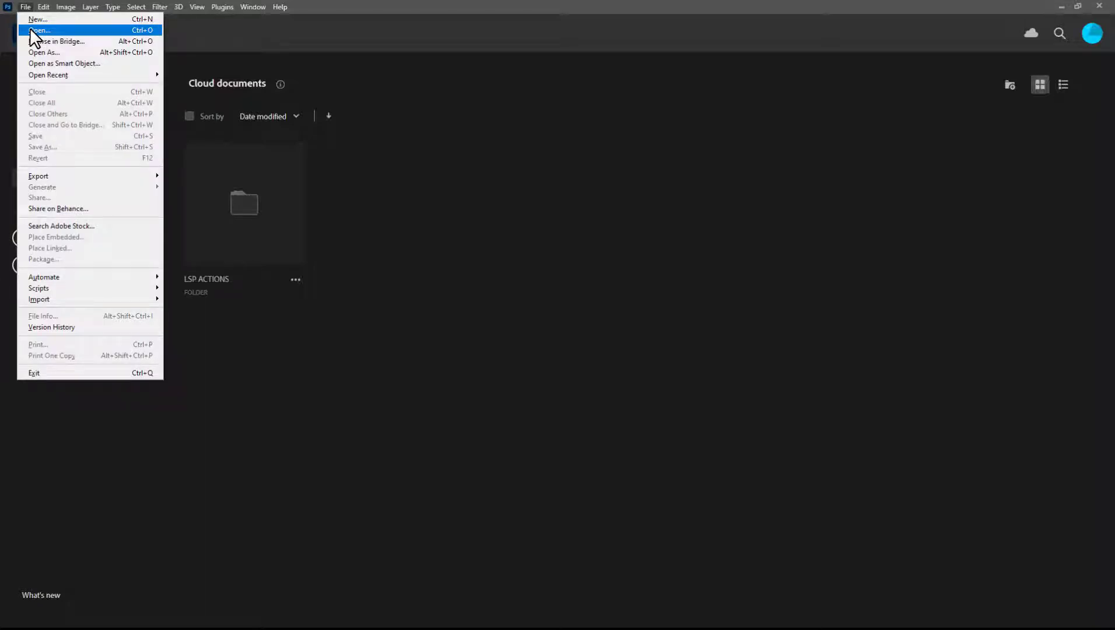
click(29, 29)
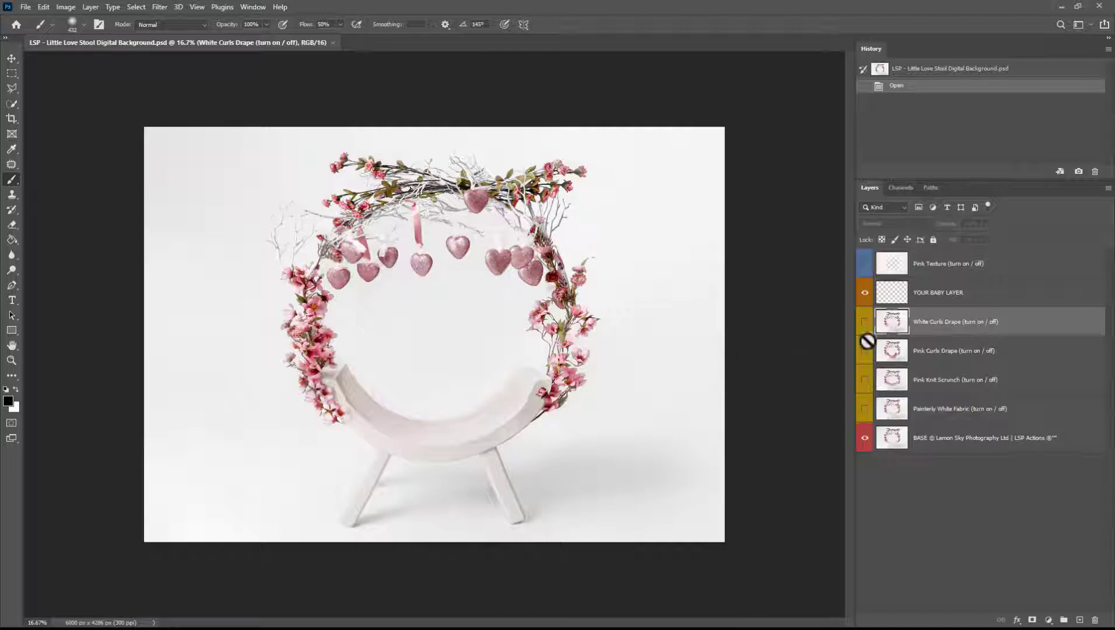
click(929, 299)
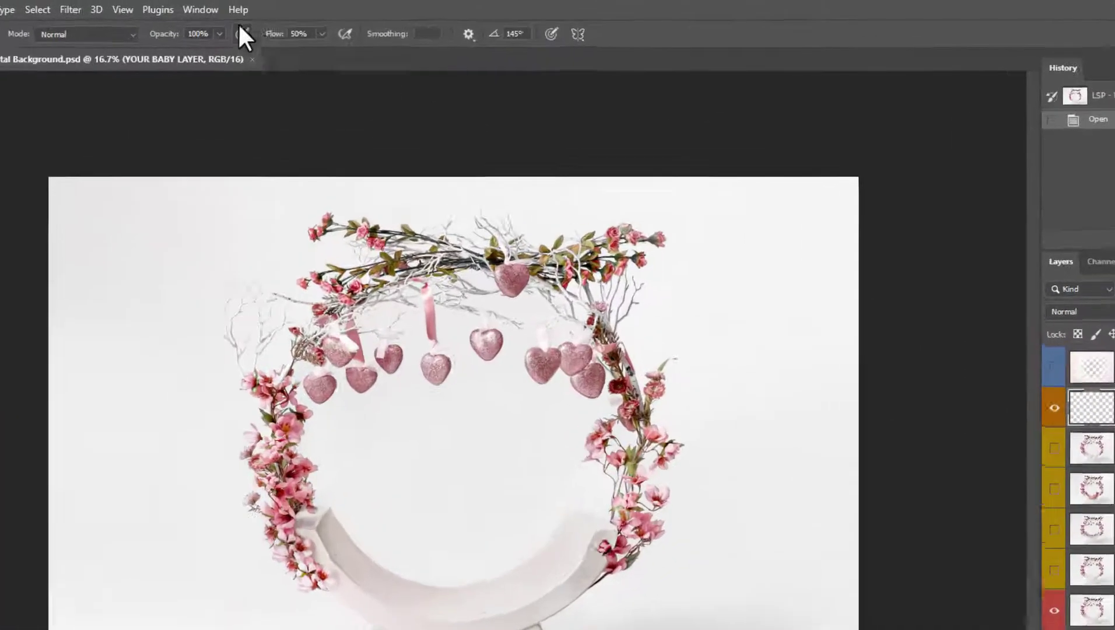
click(252, 7)
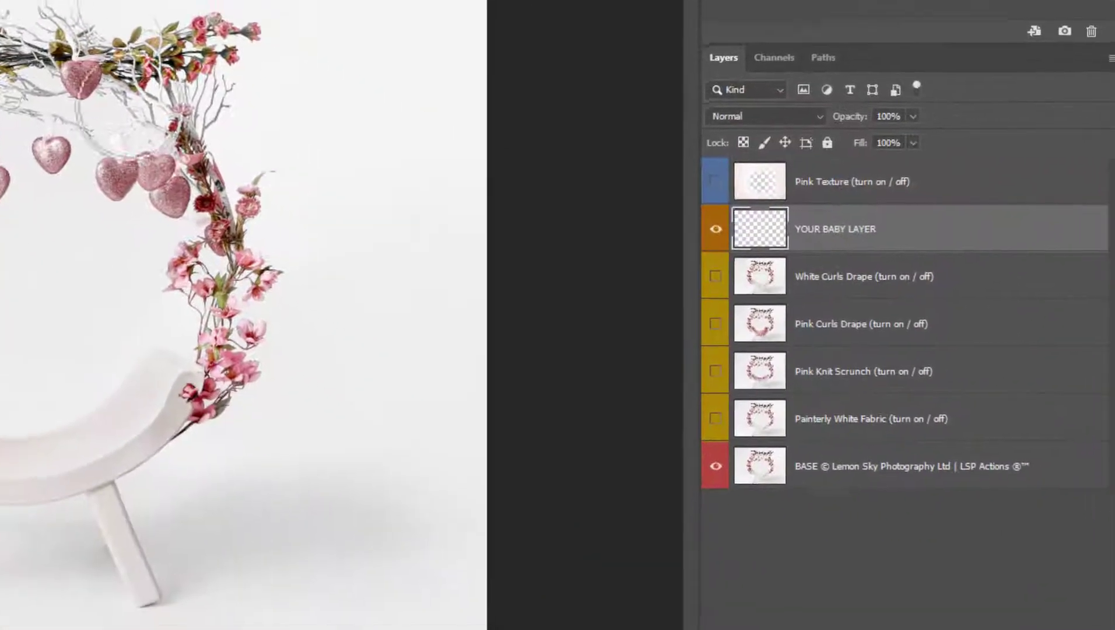
click(662, 423)
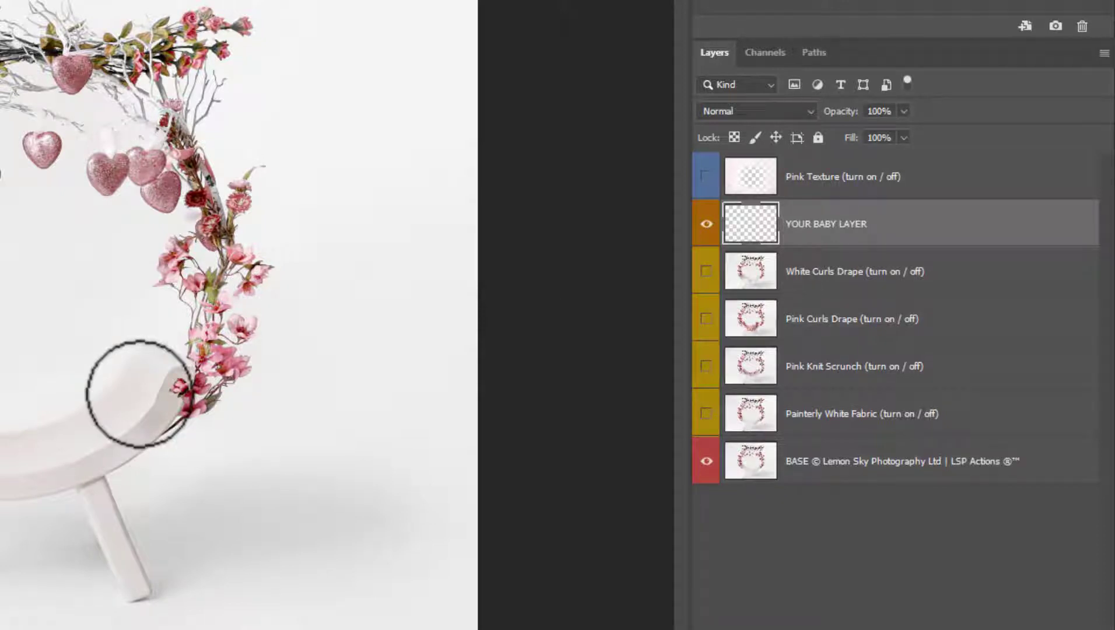
Step: Show the Painterly White Fabric, Pink Knit Scrunch, Pink Curls Drape and White Curls Drape layers one after another to preview them on the stool
click(776, 413)
click(720, 413)
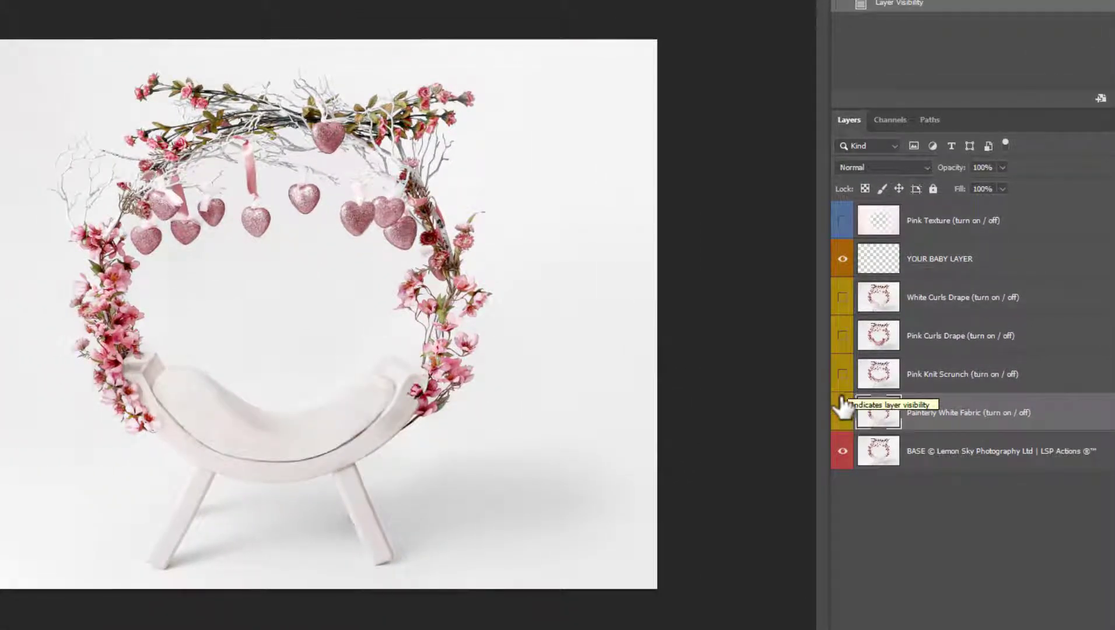
click(841, 412)
click(841, 373)
click(843, 337)
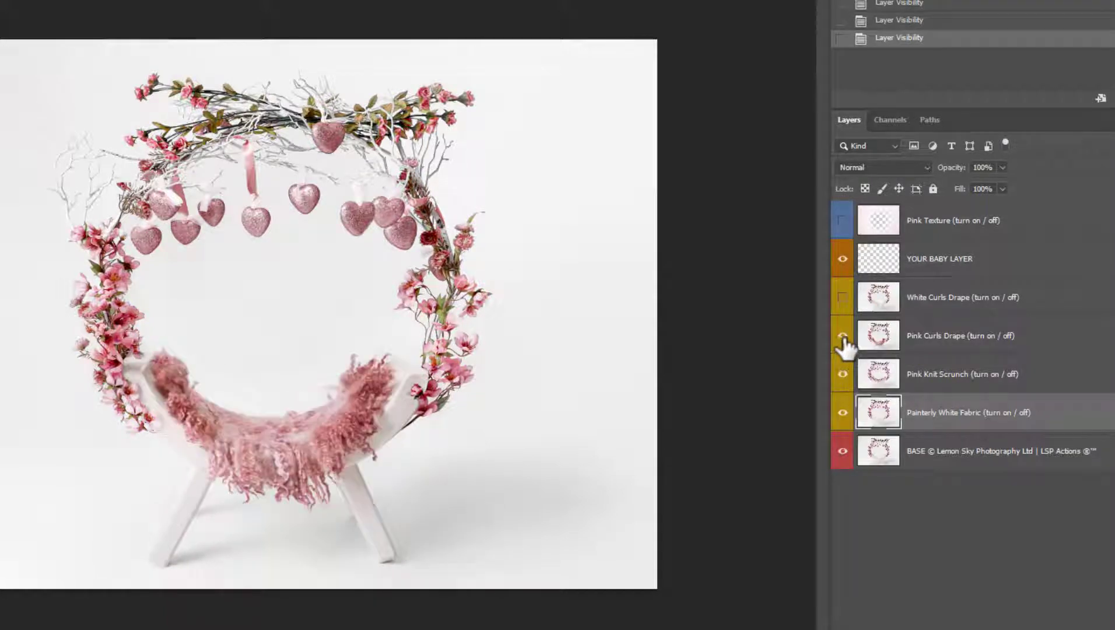
click(842, 297)
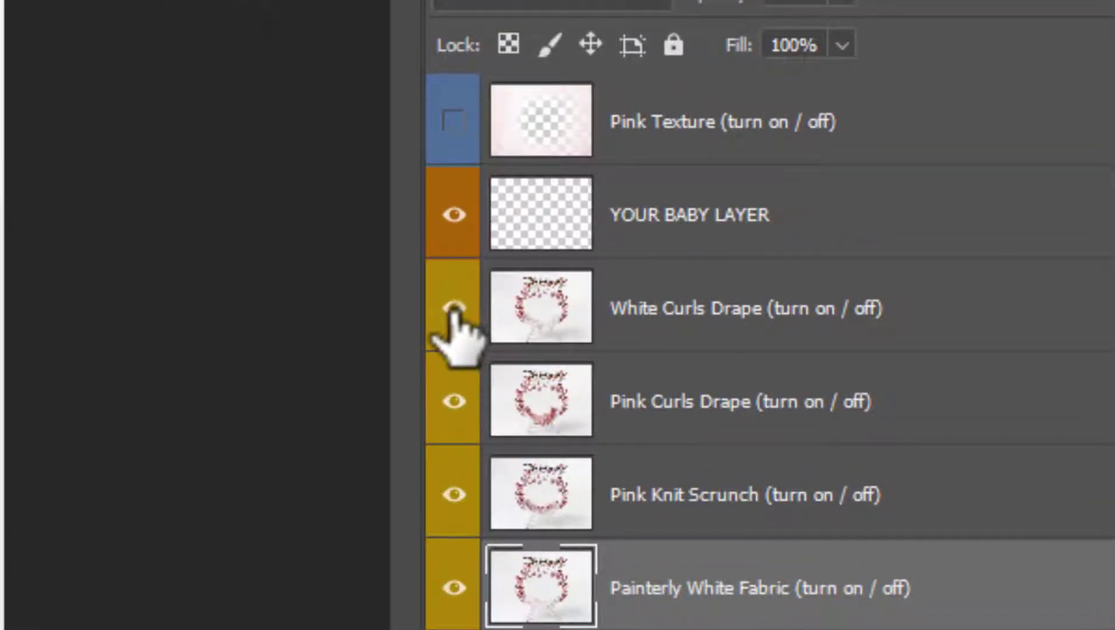
Step: Hide the White Curls Drape, Pink Curls Drape and Pink Knit Scrunch layers one by one, and show them again to compare the covers
click(455, 308)
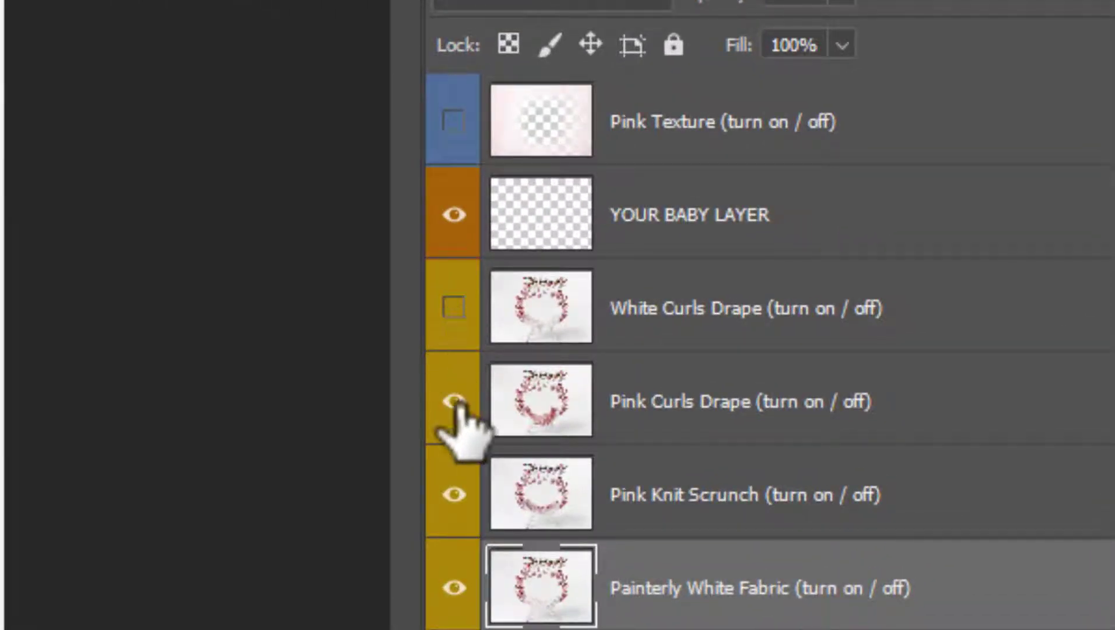
click(455, 401)
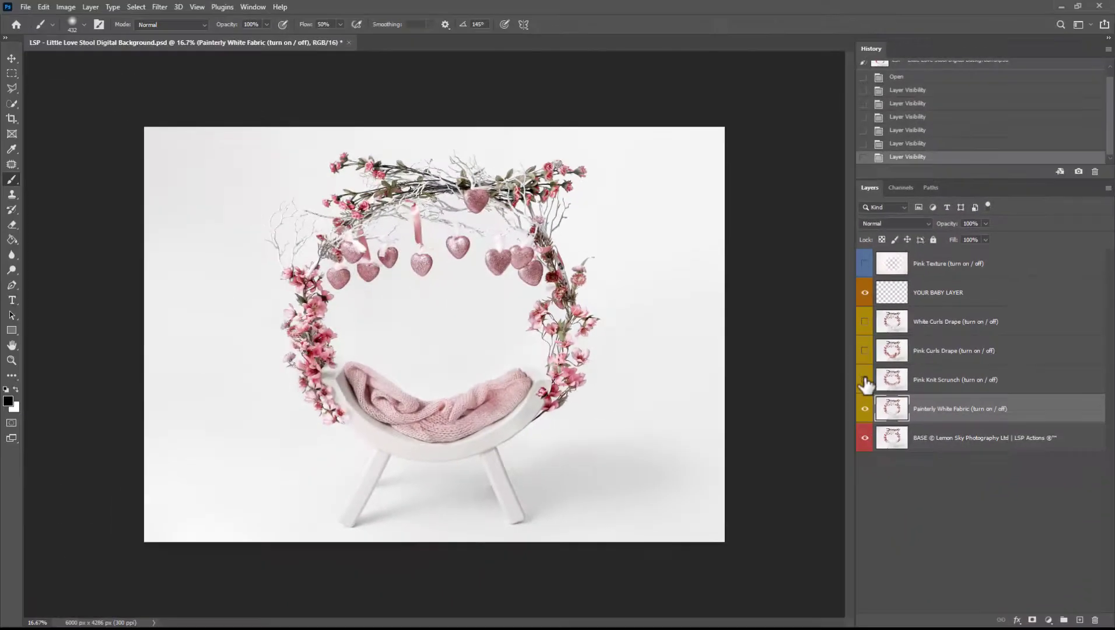
click(865, 379)
click(864, 380)
click(865, 350)
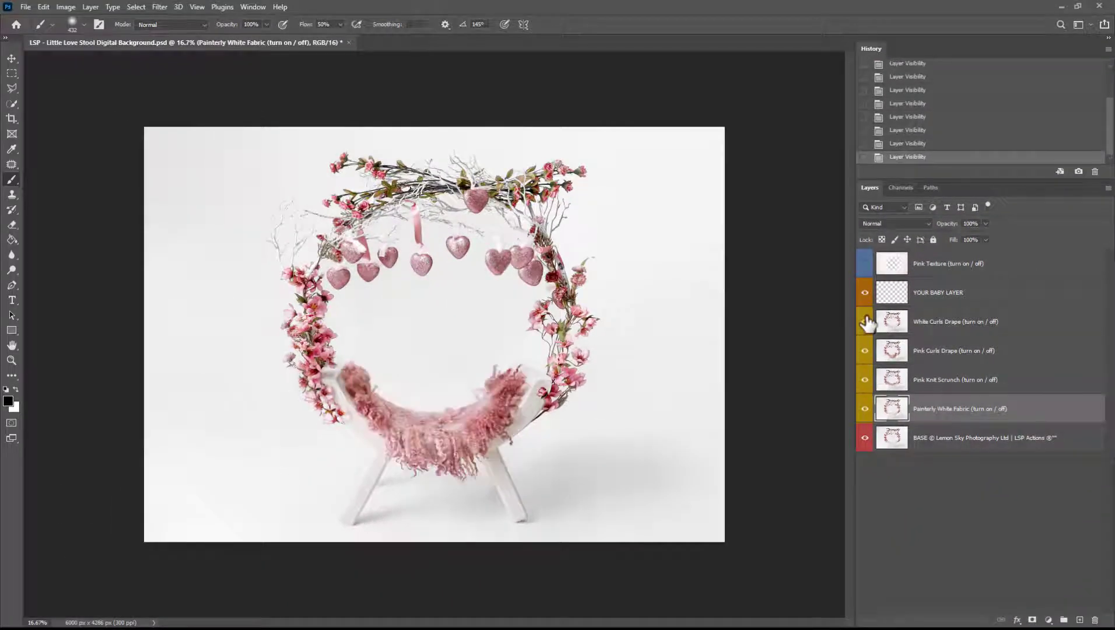
click(865, 321)
Step: Hide all four fabric and drape layers, and show them again from Painterly White Fabric up to White Curls Drape to compare the looks
click(862, 351)
click(864, 321)
click(866, 379)
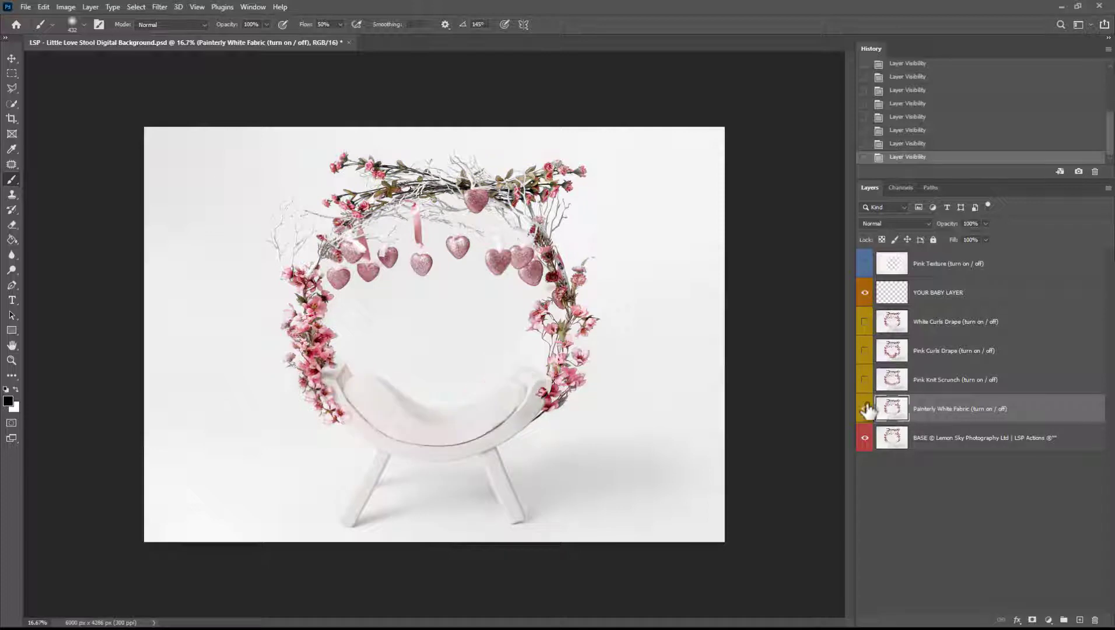
click(866, 408)
click(864, 408)
click(864, 380)
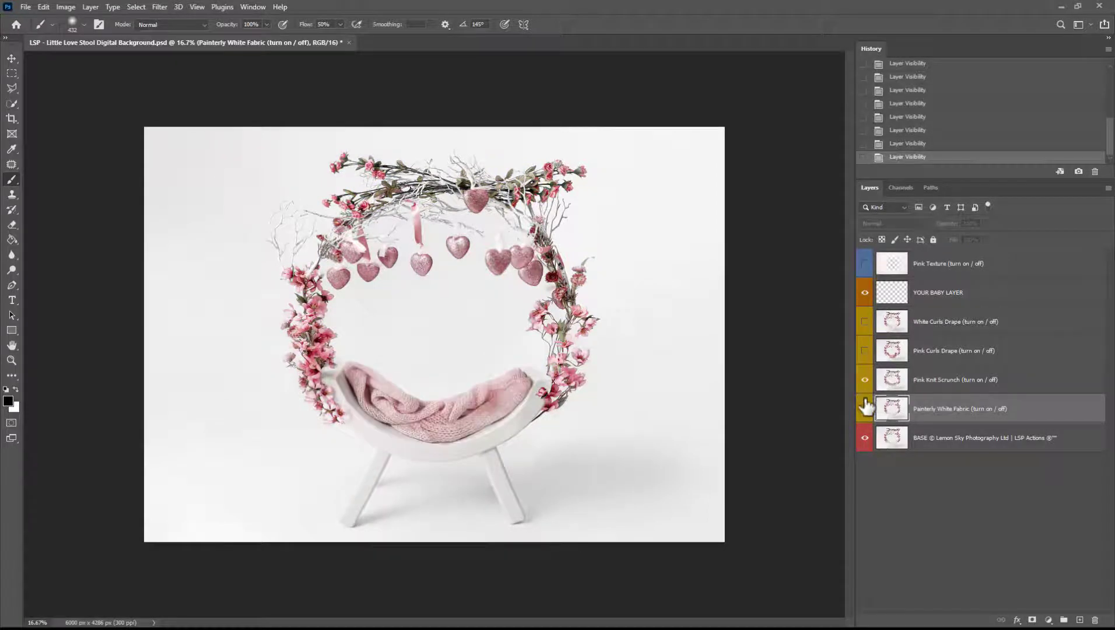
click(864, 351)
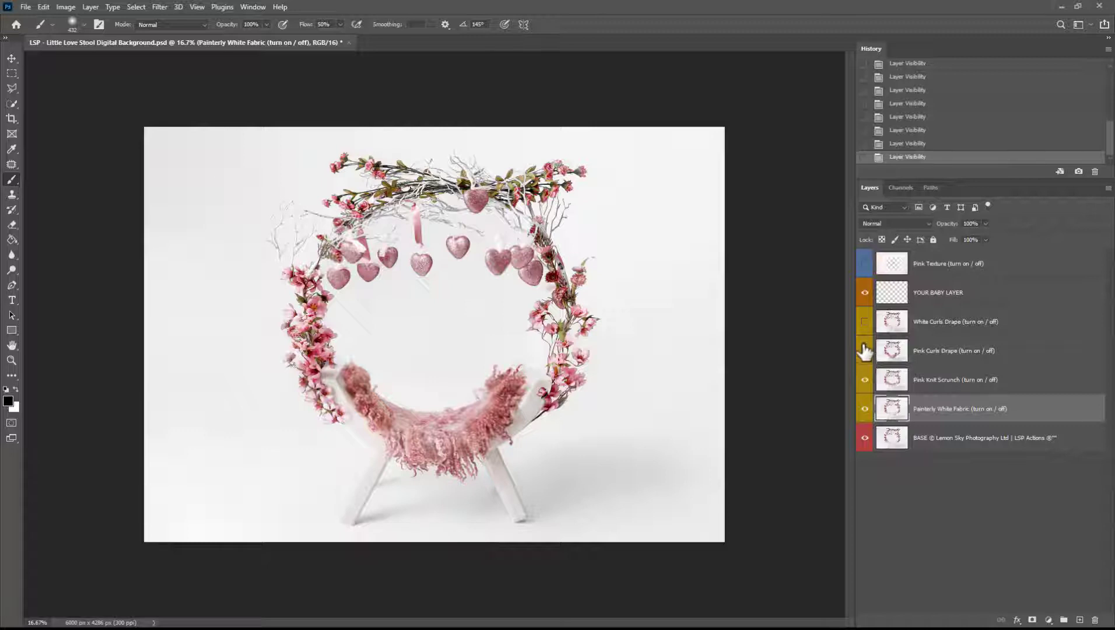
click(864, 322)
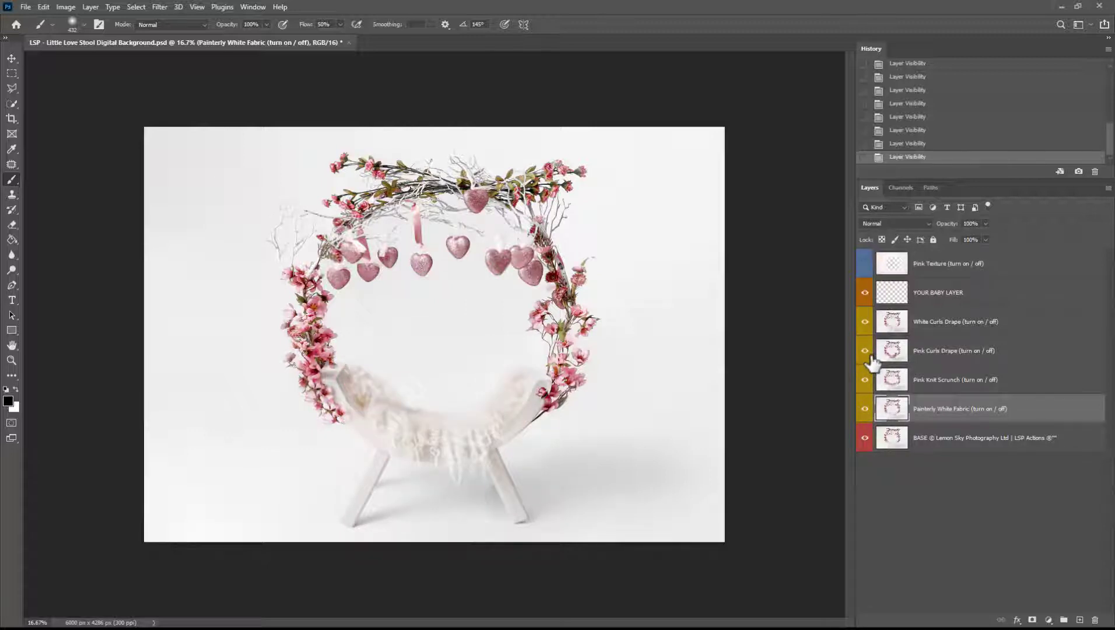
Step: Select YOUR BABY LAYER and hide all four fabric and drape layers beneath it, leaving the bare stool
click(930, 293)
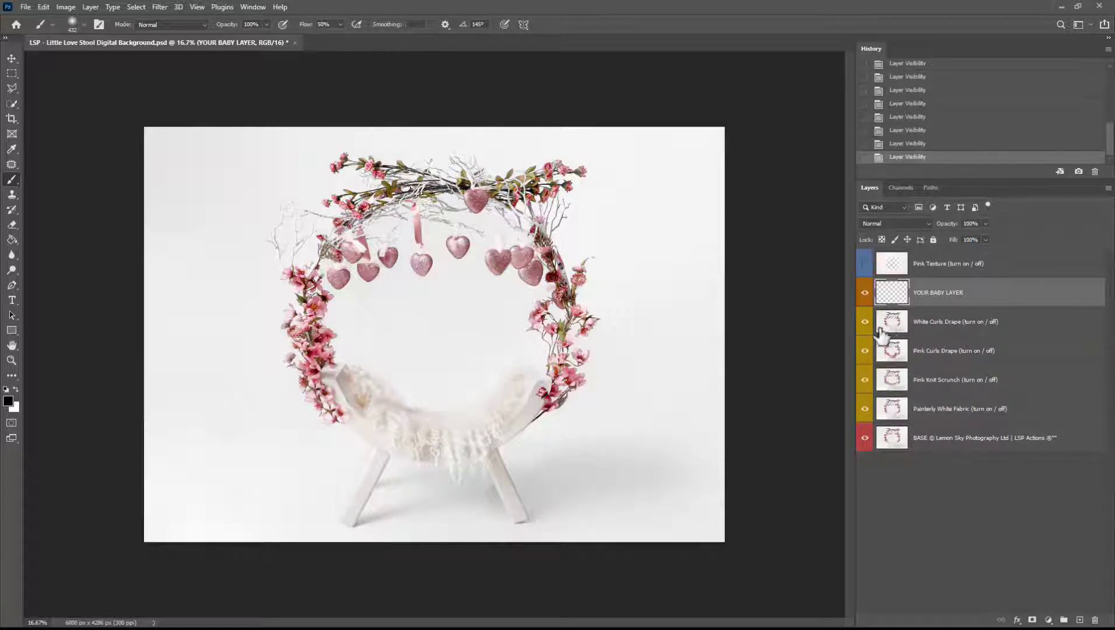
drag(866, 327, 869, 411)
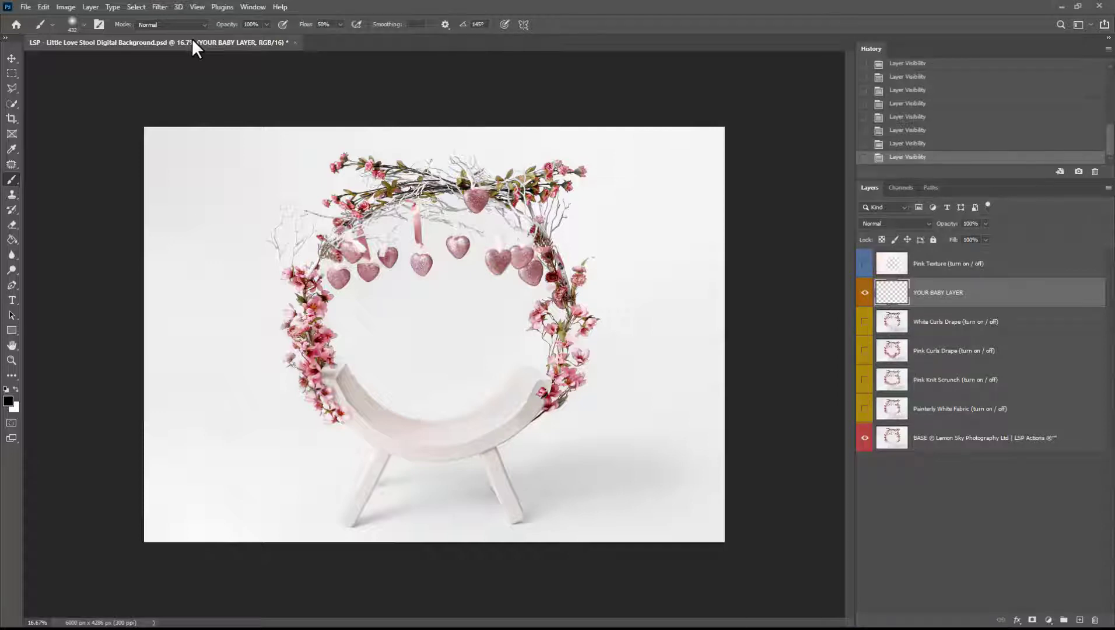
Step: Duplicate the image as LSP - Little Love Stool Digital Background copy and close the original document
click(66, 7)
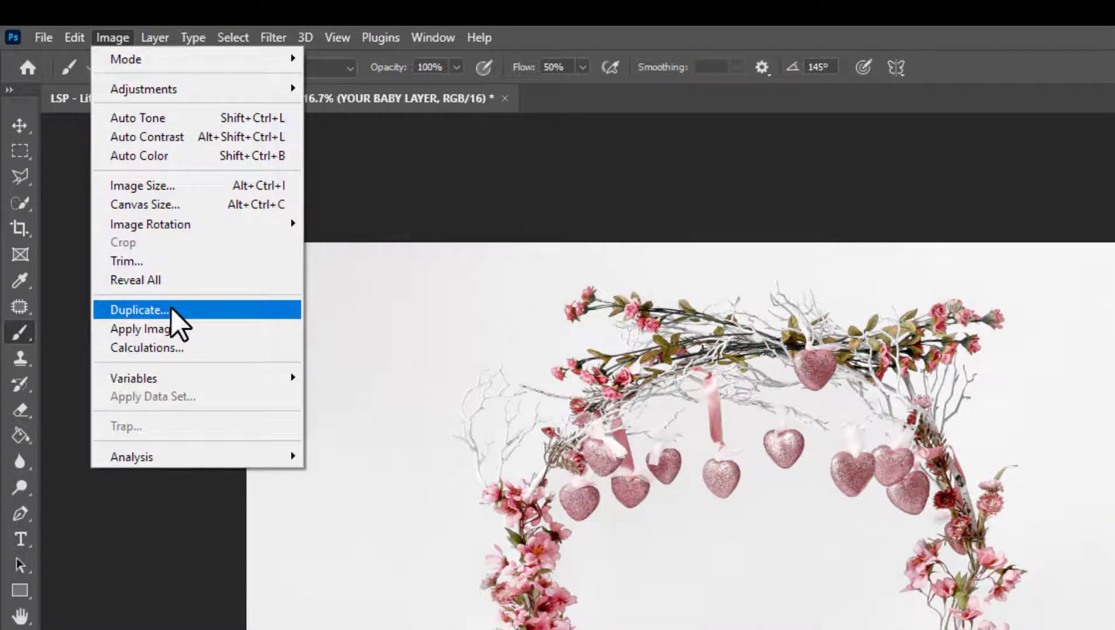
click(171, 307)
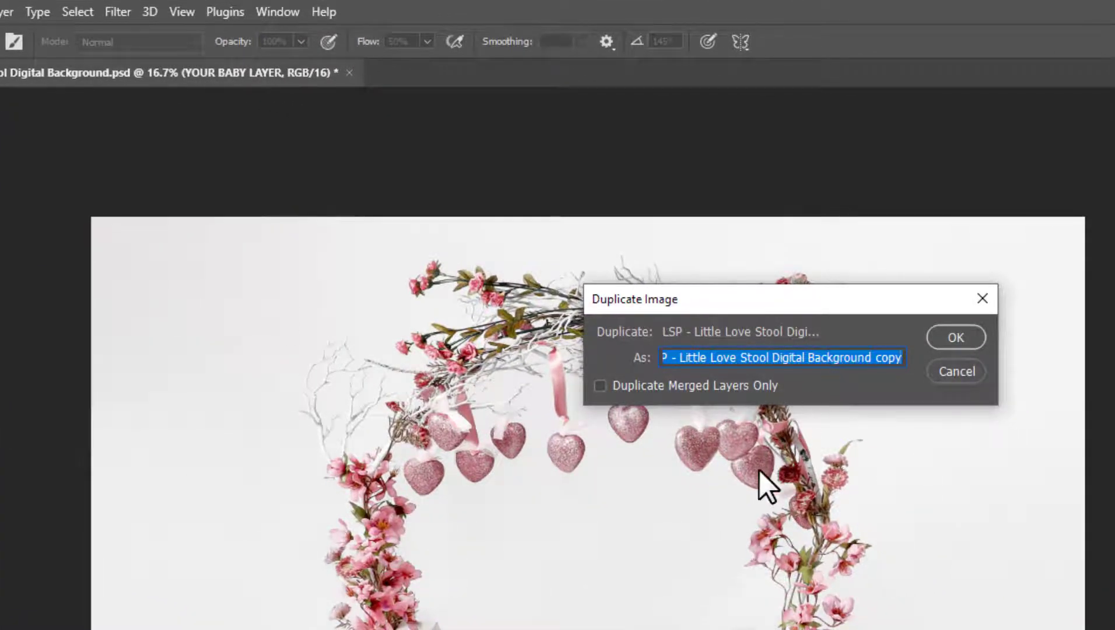
click(956, 337)
click(564, 86)
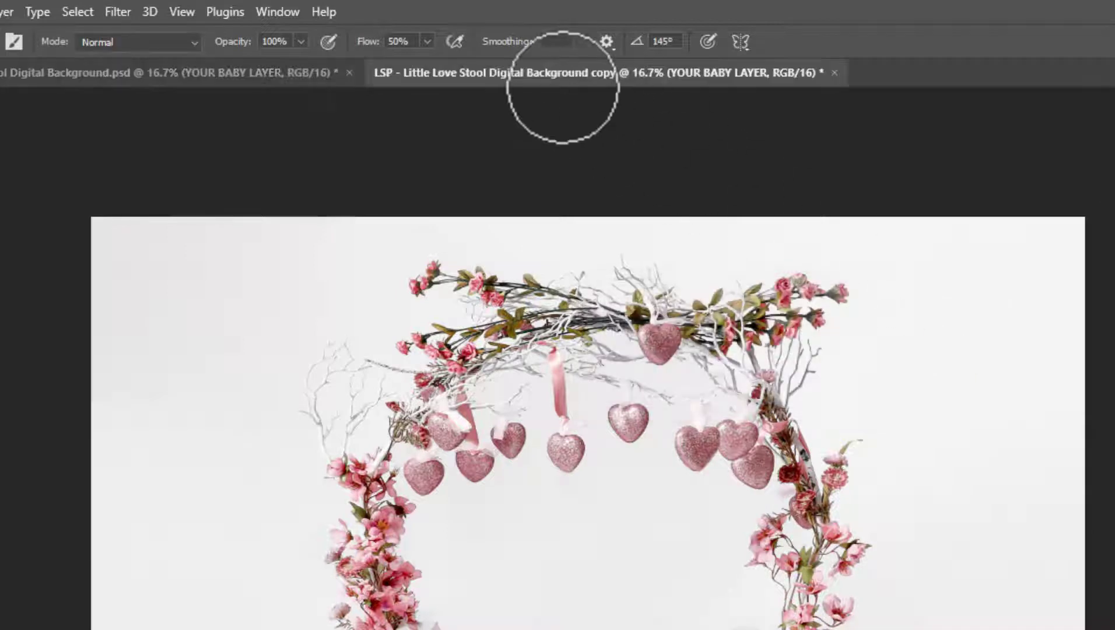
click(348, 73)
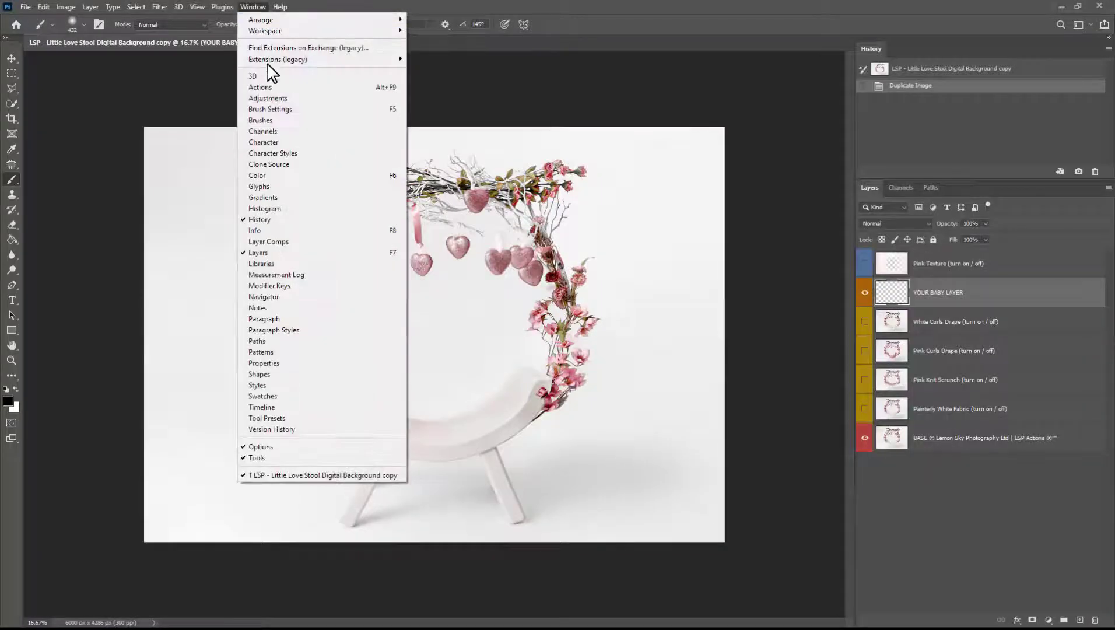
Step: Show the Actions panel and position it beside the layers
click(273, 83)
drag(696, 92, 708, 81)
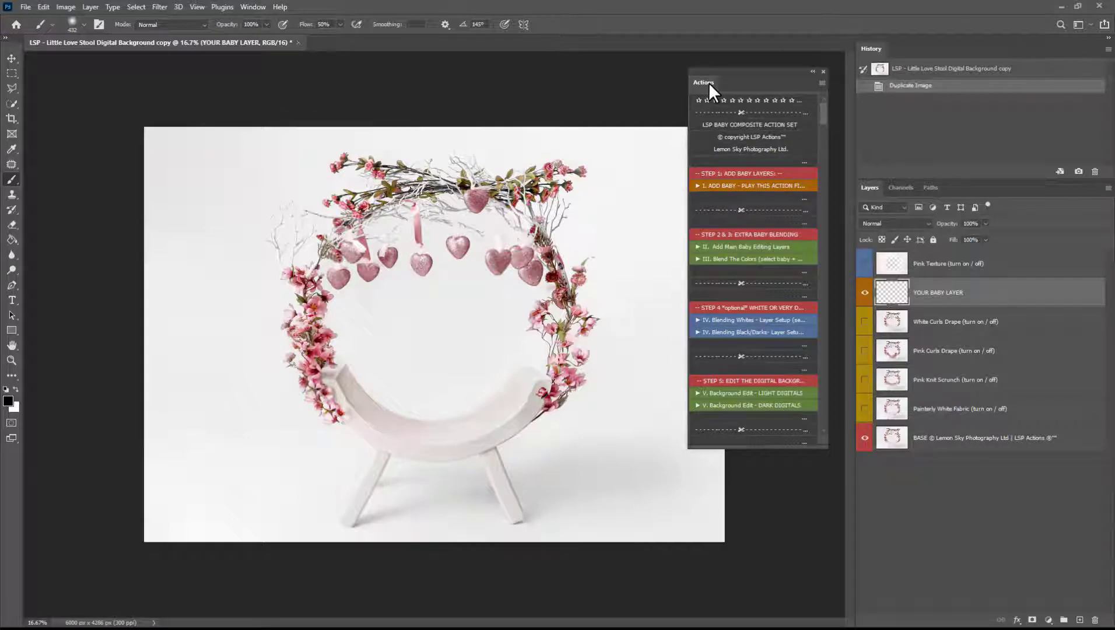
click(30, 8)
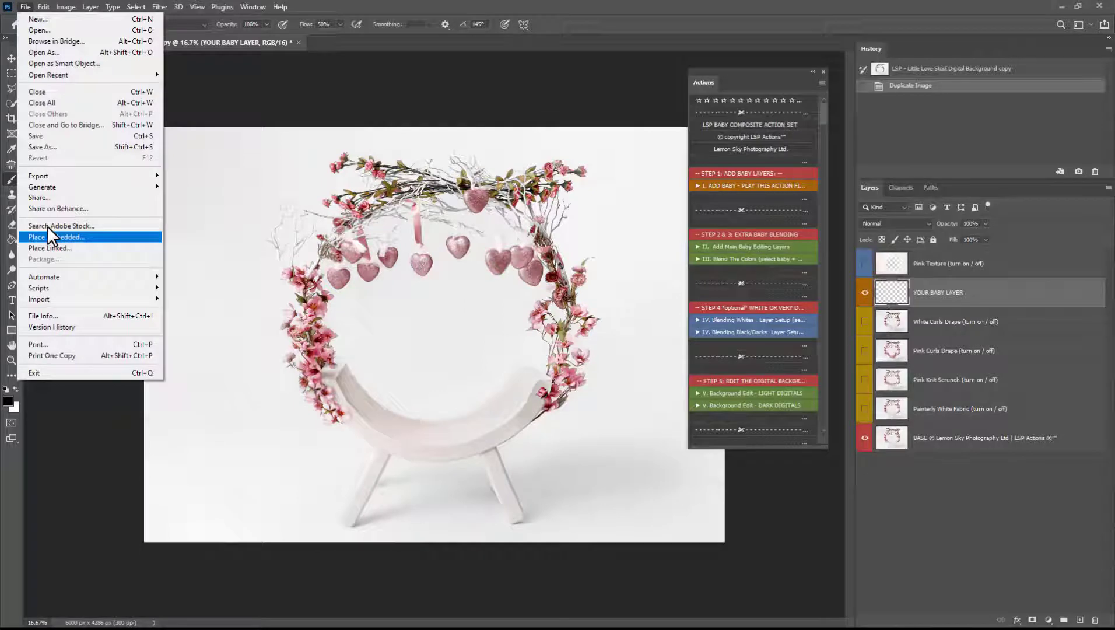
Step: Play the I. ADD BABY action and place the photo _N9A3188 copy.jpg from the BABY IMAGES folder
click(720, 187)
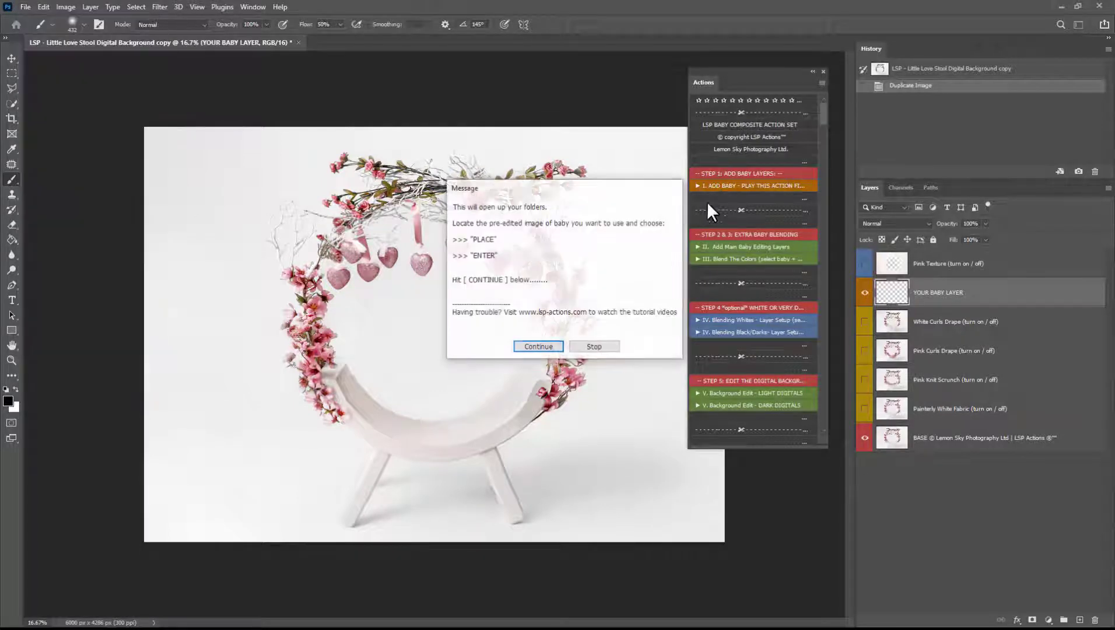
click(538, 346)
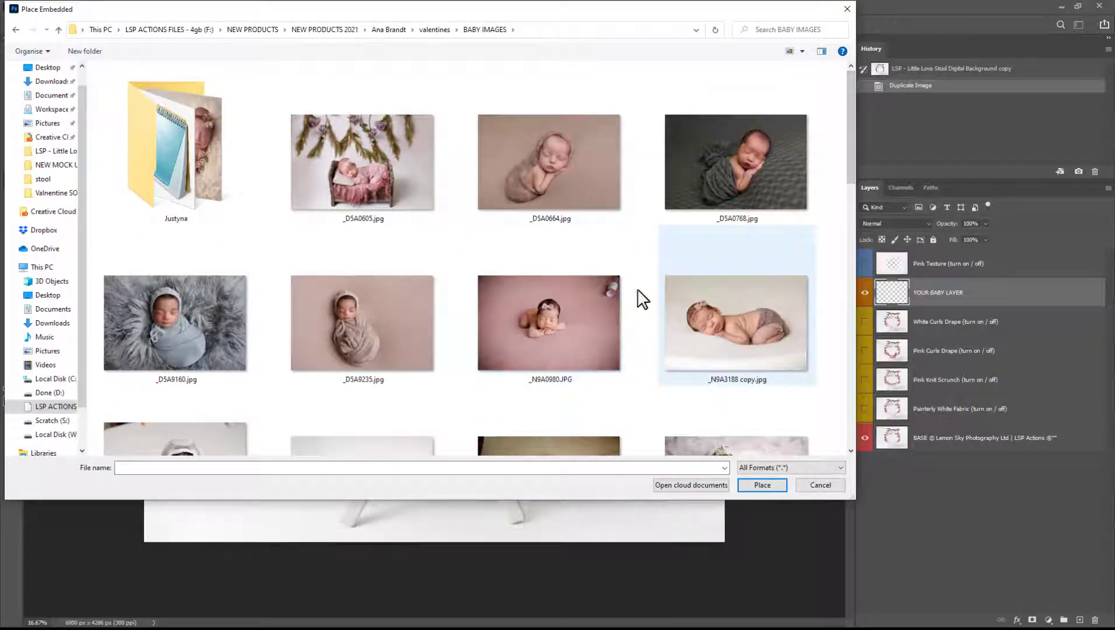
drag(848, 170, 853, 186)
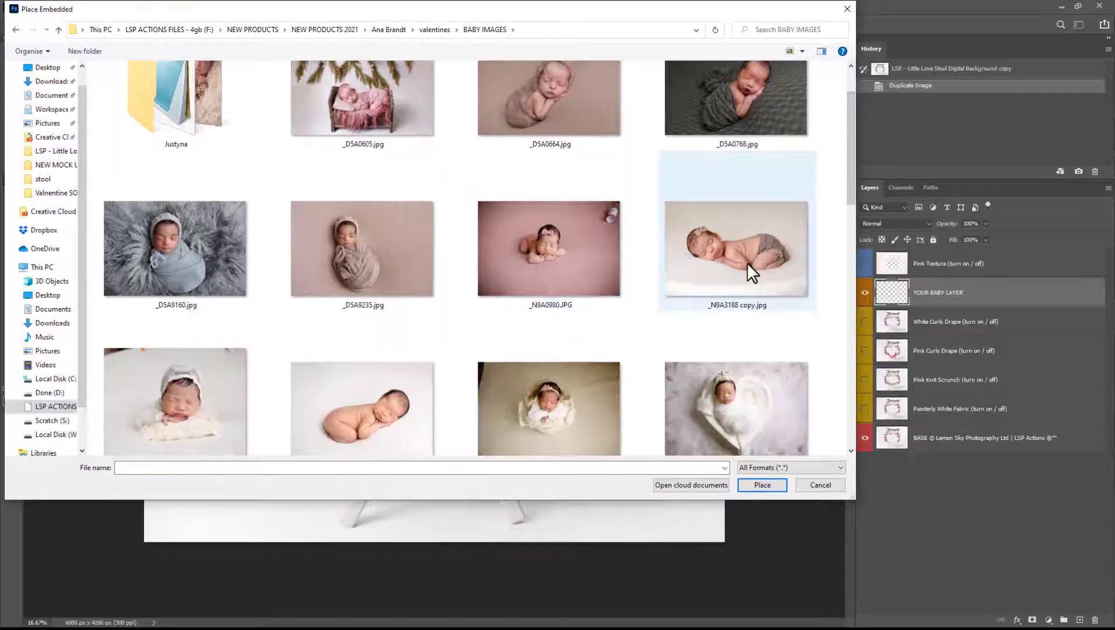
double_click(747, 262)
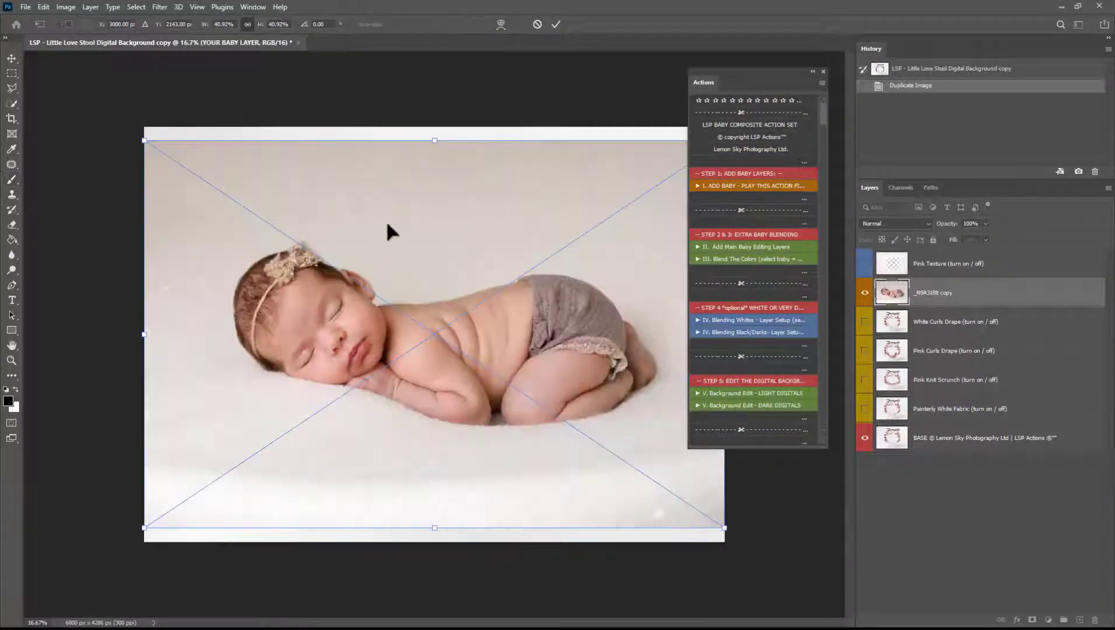
Step: Scale the placed baby photo down to about 30.74%, position it over the stool and commit the placement
drag(433, 141, 431, 238)
drag(440, 378, 446, 336)
key(Return)
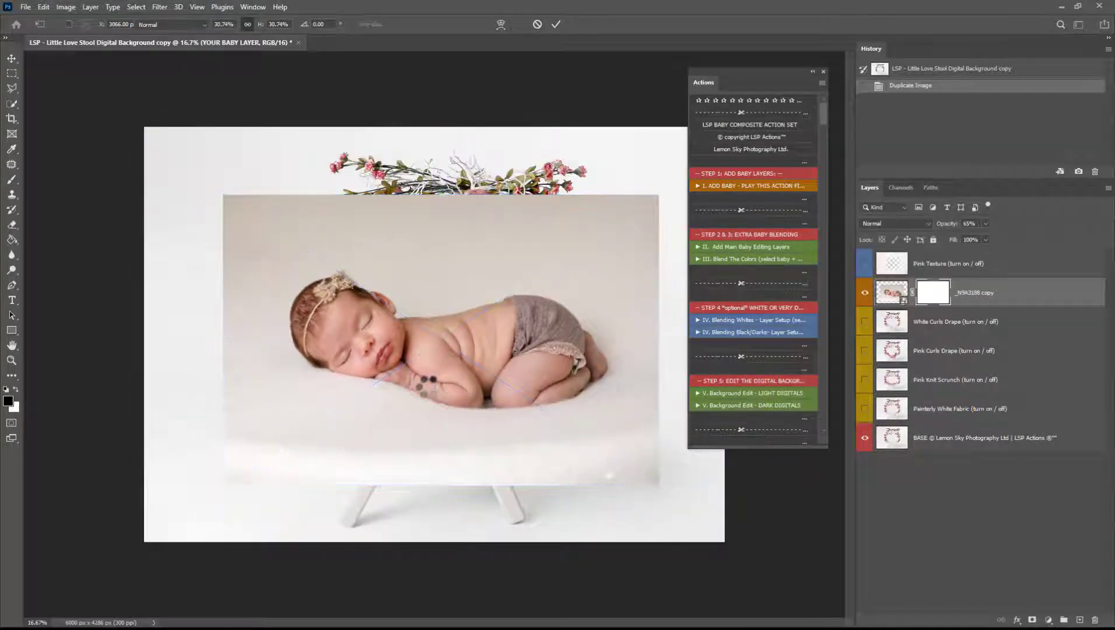
Step: Shrink the baby photo to about half its size and move it inside the floral ring above the stool's seat
drag(425, 331, 585, 440)
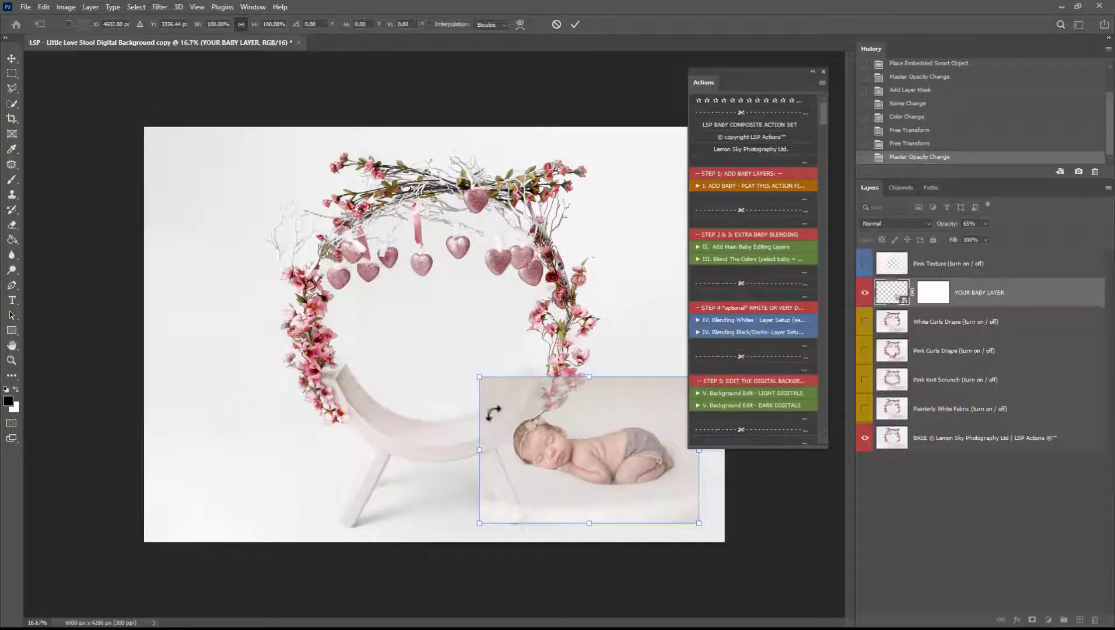
drag(523, 429, 564, 434)
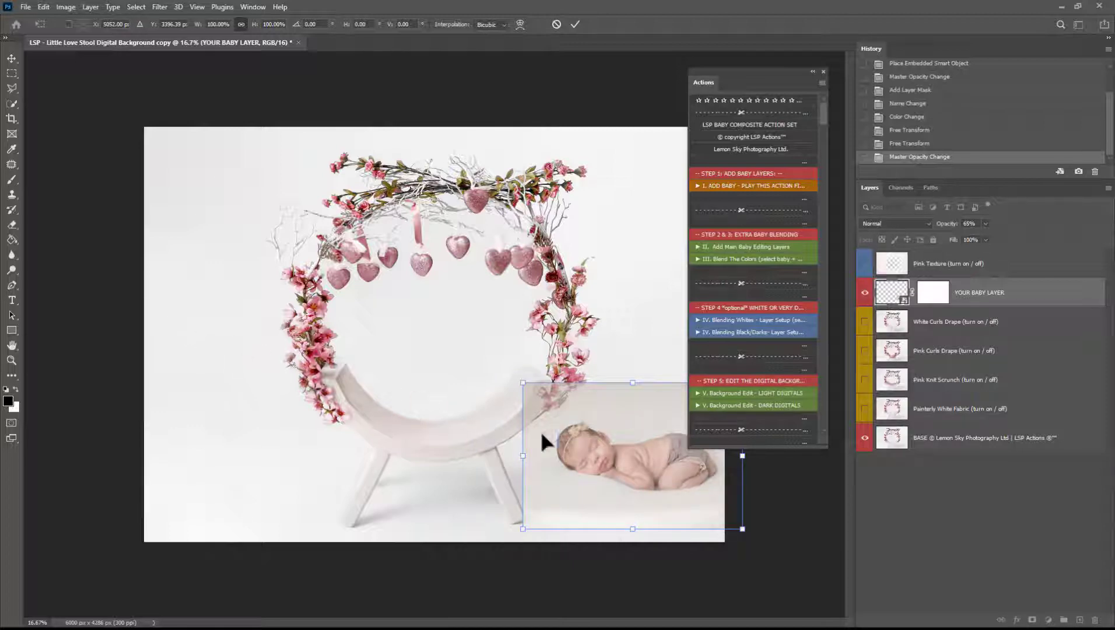
drag(542, 434, 419, 345)
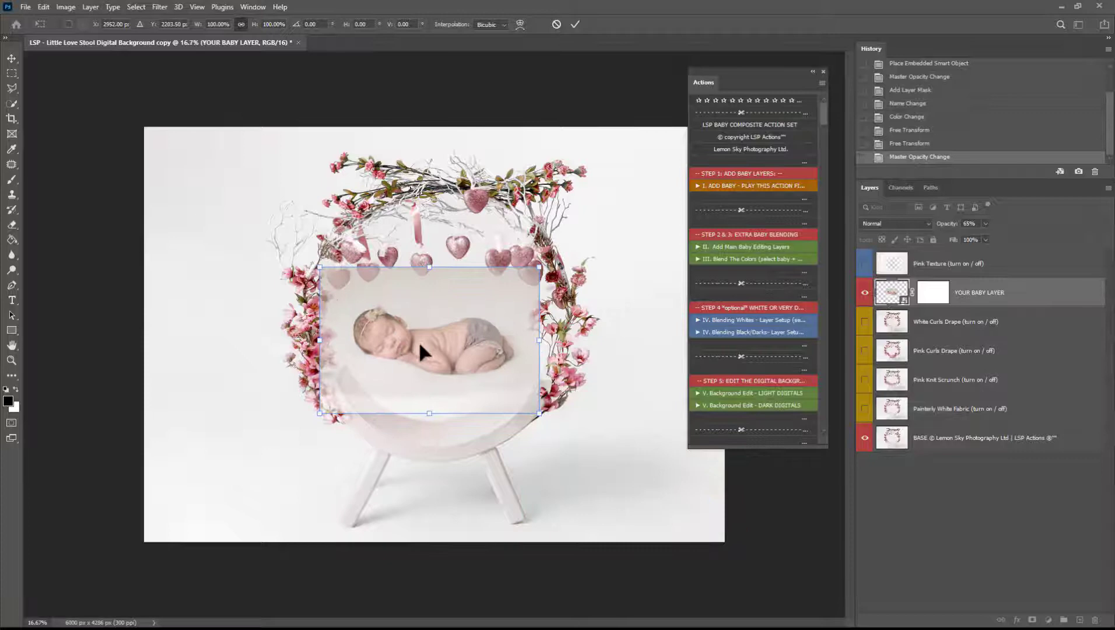
Step: Lower the baby photo onto the stool's seat at about X 2946 px, Y 2725 px, apply the transform and dismiss the action's painting instructions
right_click(449, 355)
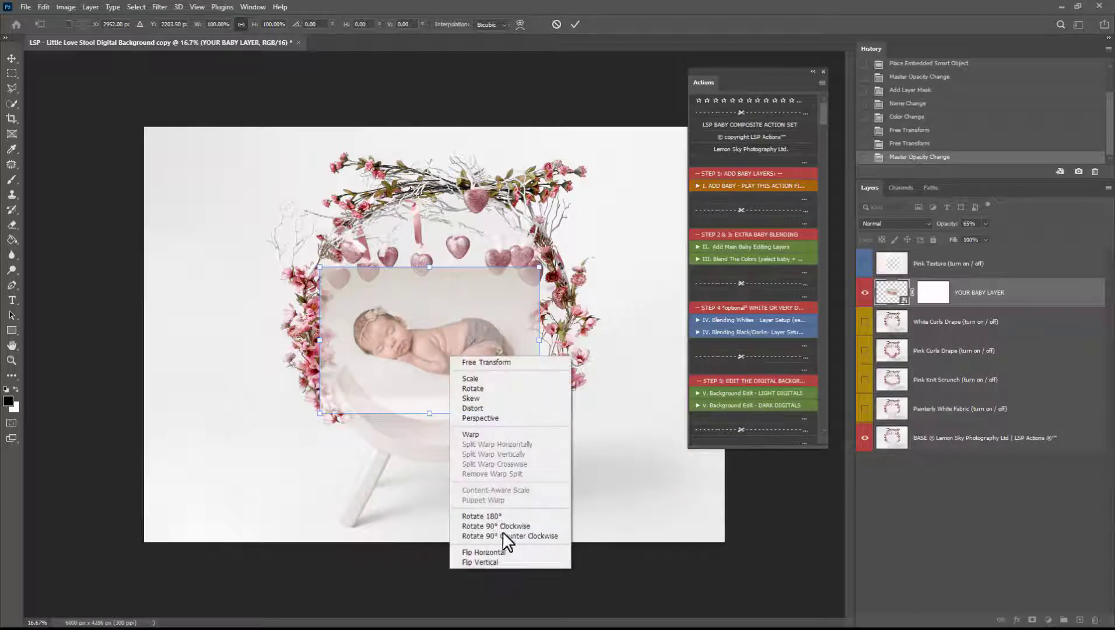
click(506, 547)
drag(421, 345, 427, 404)
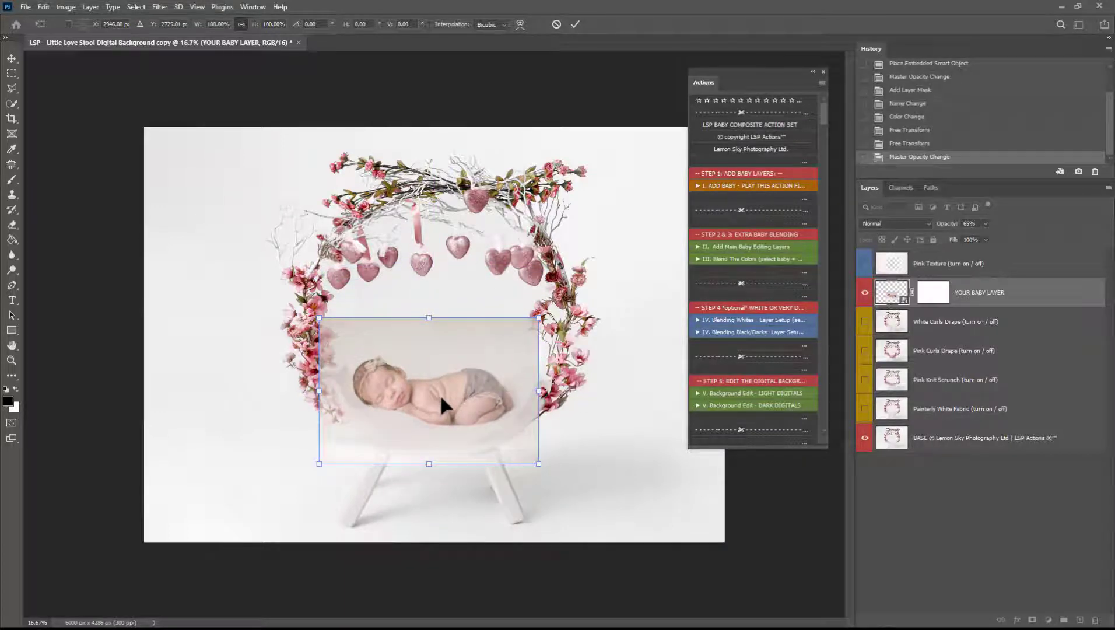
key(Return)
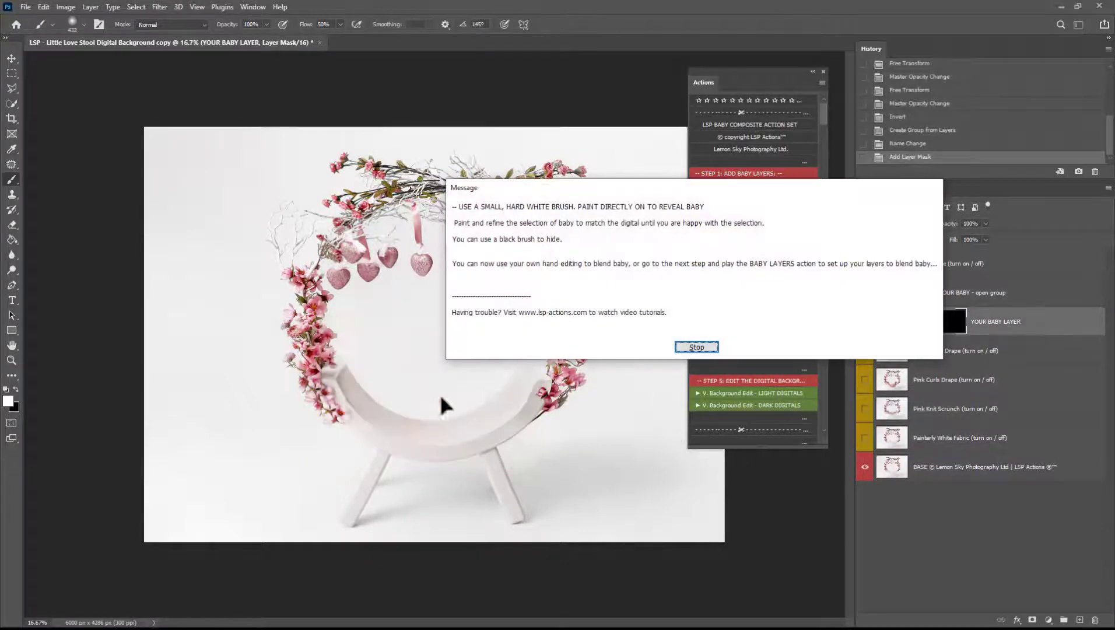
click(693, 347)
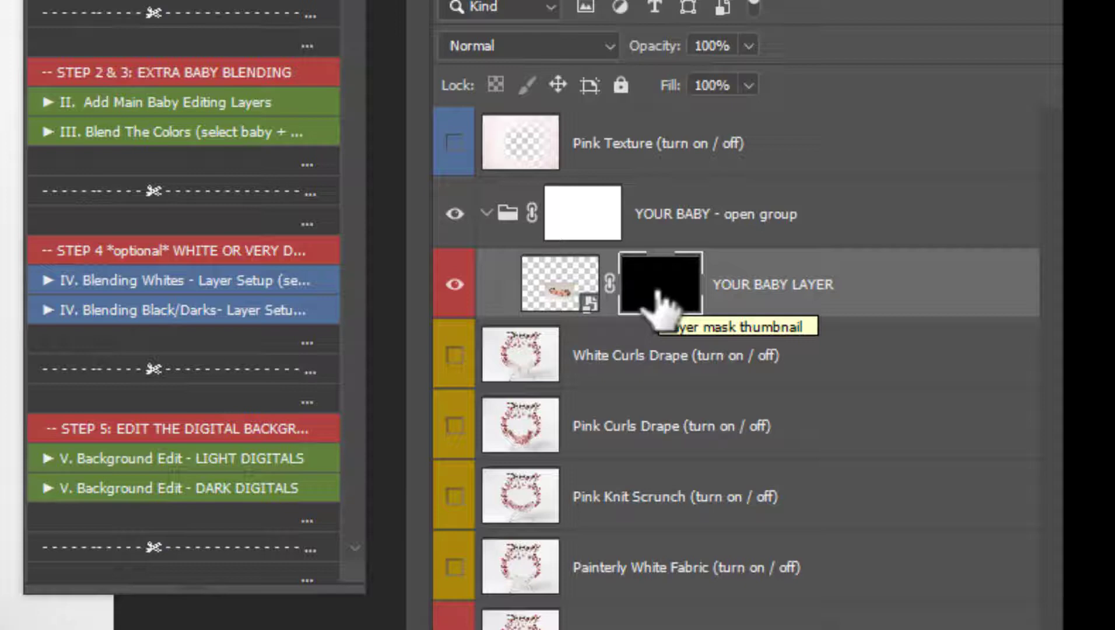
Step: Invert the baby layer's mask to white and back to black
key(ctrl+i)
key(ctrl+i)
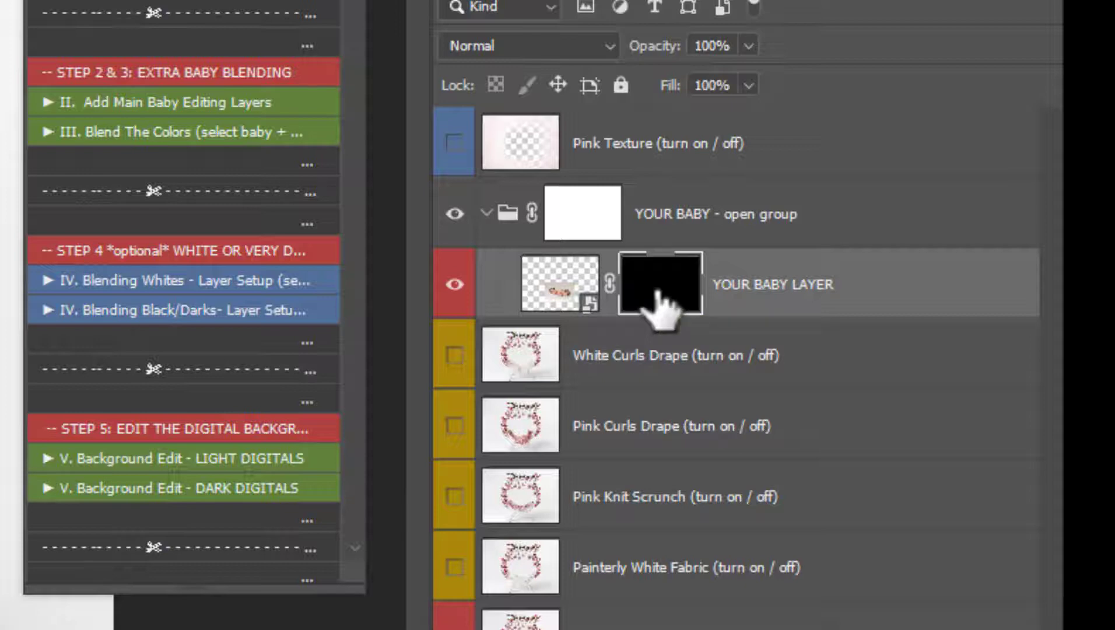
key(ctrl+i)
key(ctrl+i)
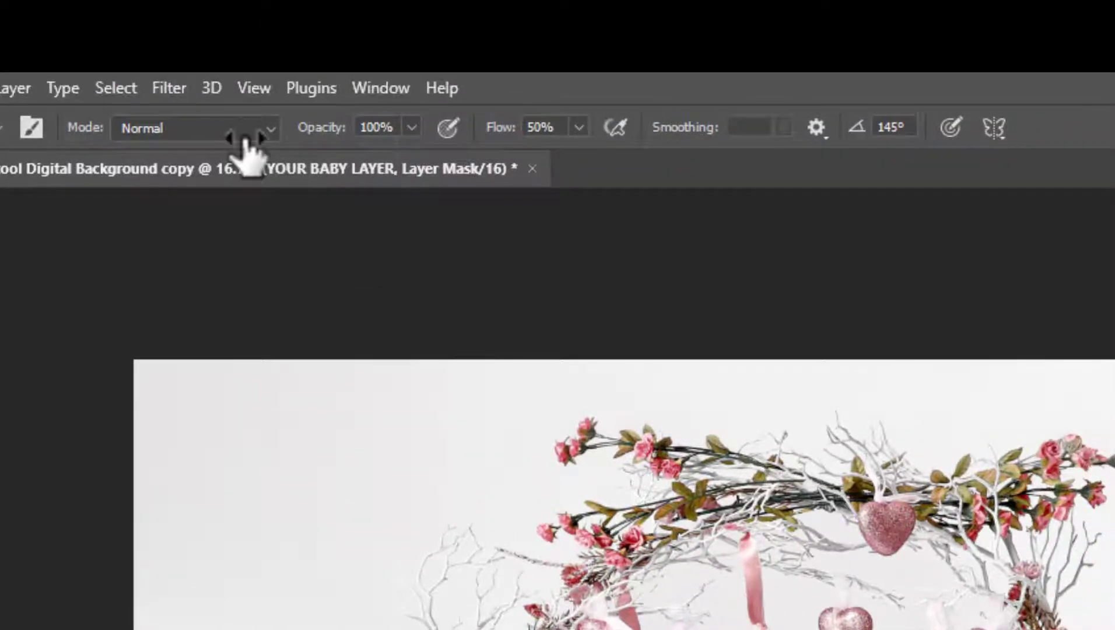
Step: Try revealing the baby freehand with a white brush on the black layer mask, and undo the painting
key(z)
drag(840, 629, 938, 629)
key(b)
mouse_move(468, 379)
mouse_down()
mouse_move(487, 400)
mouse_move(517, 387)
mouse_move(528, 424)
mouse_move(499, 439)
mouse_move(385, 444)
mouse_move(352, 430)
mouse_move(412, 433)
mouse_move(340, 397)
mouse_move(360, 375)
mouse_move(282, 401)
mouse_move(322, 398)
mouse_move(283, 390)
mouse_move(485, 403)
mouse_move(426, 396)
mouse_move(466, 425)
mouse_move(497, 399)
mouse_move(471, 438)
mouse_move(534, 419)
mouse_move(462, 394)
mouse_move(478, 412)
mouse_move(444, 415)
mouse_up()
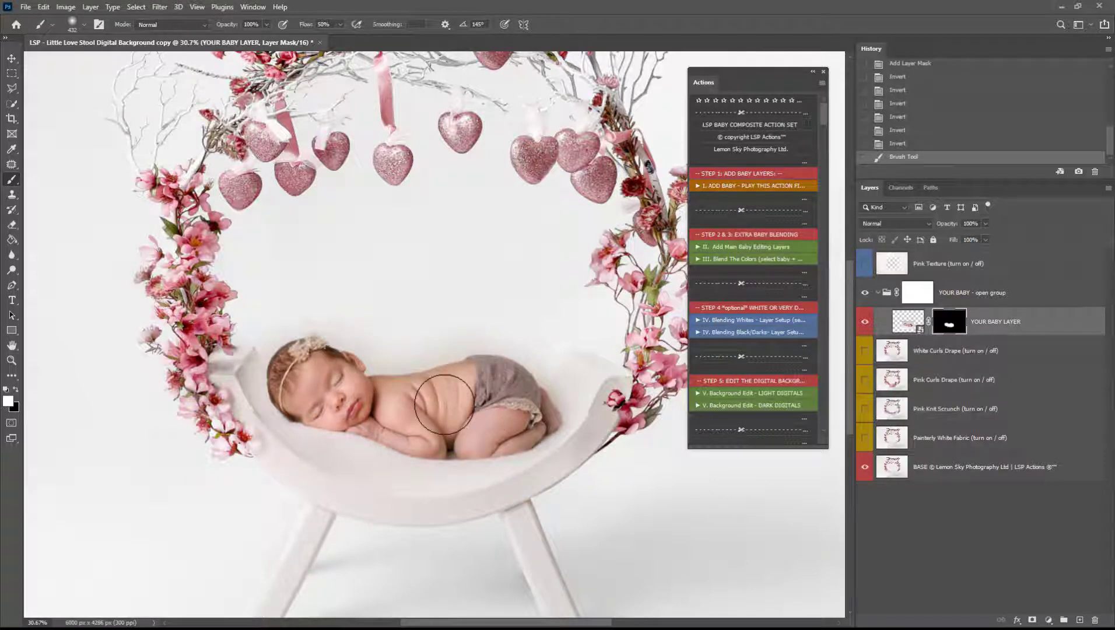
key(ctrl+z)
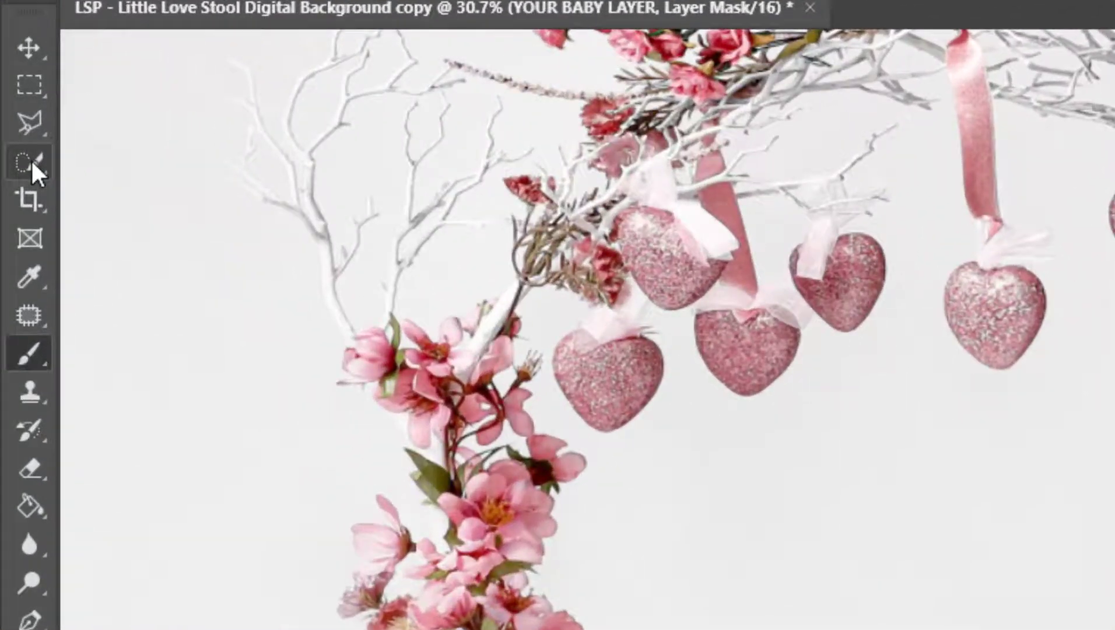
Step: Select the baby with the Quick Selection tool's Select Subject, reveal it by painting the mask white inside the selection, and deselect
click(12, 105)
right_click(30, 159)
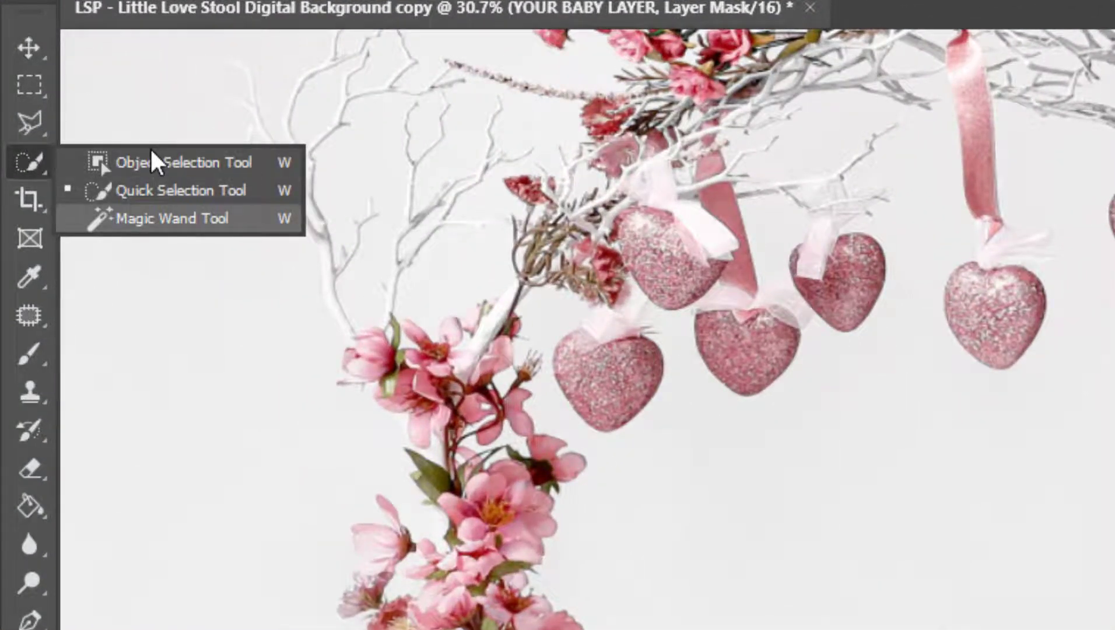
click(35, 163)
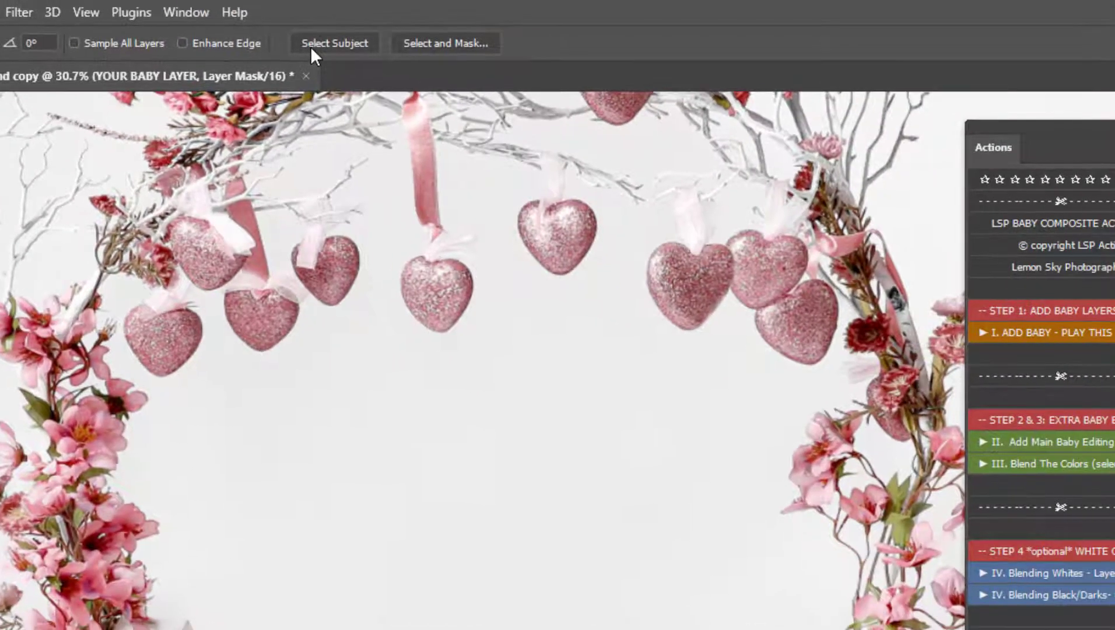
click(311, 50)
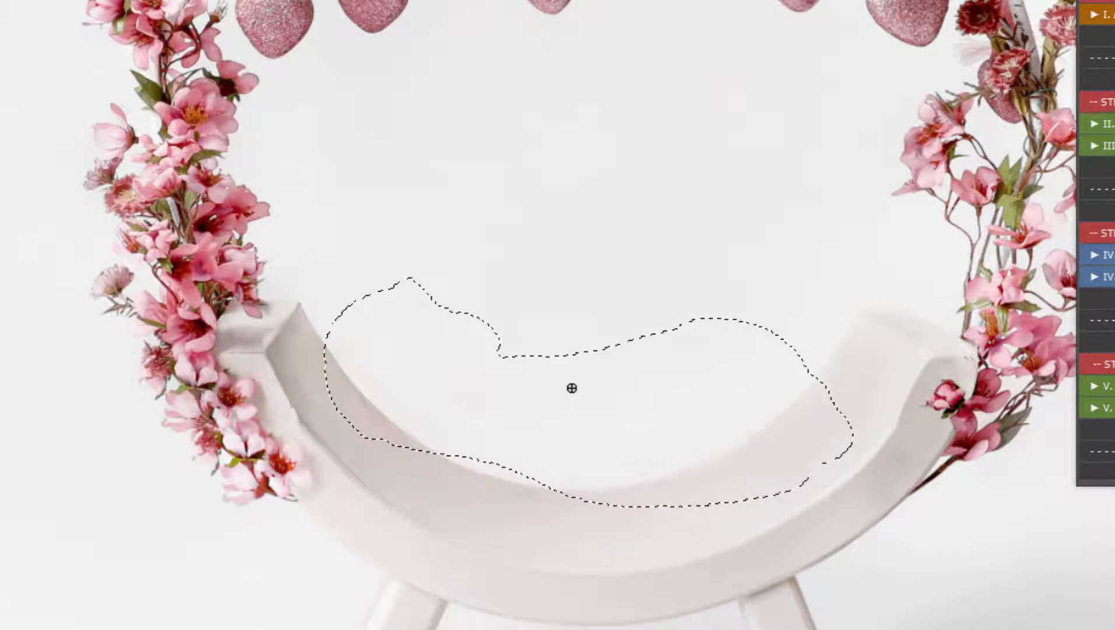
key(b)
click(571, 387)
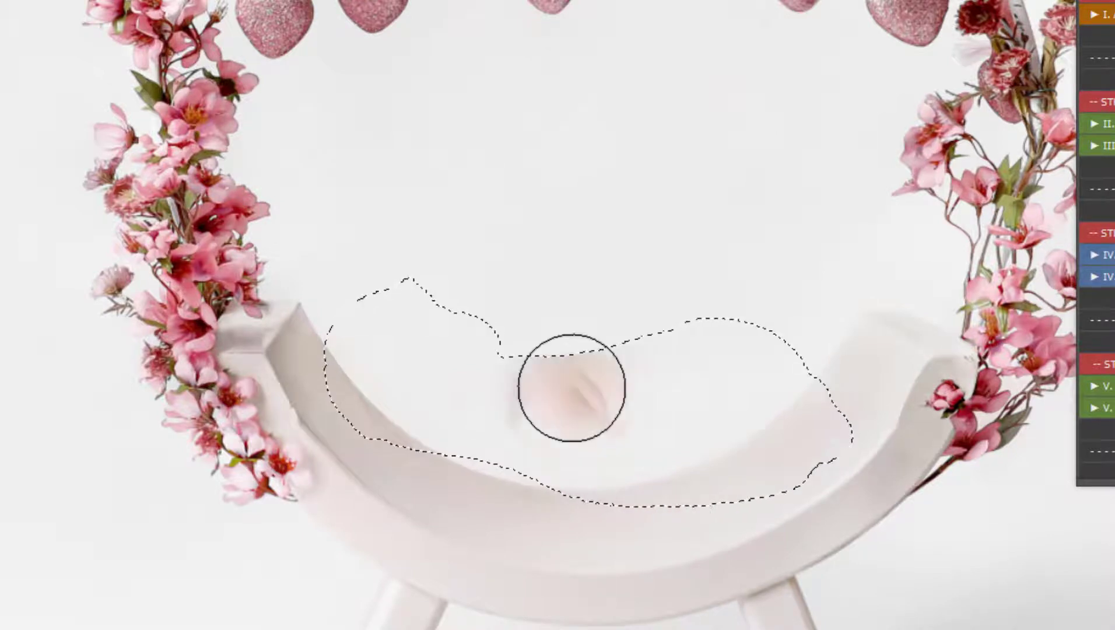
mouse_move(571, 388)
mouse_down()
mouse_move(500, 429)
mouse_move(472, 405)
mouse_move(525, 379)
mouse_move(517, 336)
mouse_move(401, 319)
mouse_move(422, 429)
mouse_move(506, 362)
mouse_move(360, 379)
mouse_move(473, 417)
mouse_move(411, 340)
mouse_move(424, 465)
mouse_move(817, 440)
mouse_move(681, 419)
mouse_move(831, 440)
mouse_move(647, 374)
mouse_move(768, 403)
mouse_move(576, 327)
mouse_move(755, 418)
mouse_move(518, 385)
mouse_move(666, 340)
mouse_move(628, 299)
mouse_move(789, 502)
mouse_up()
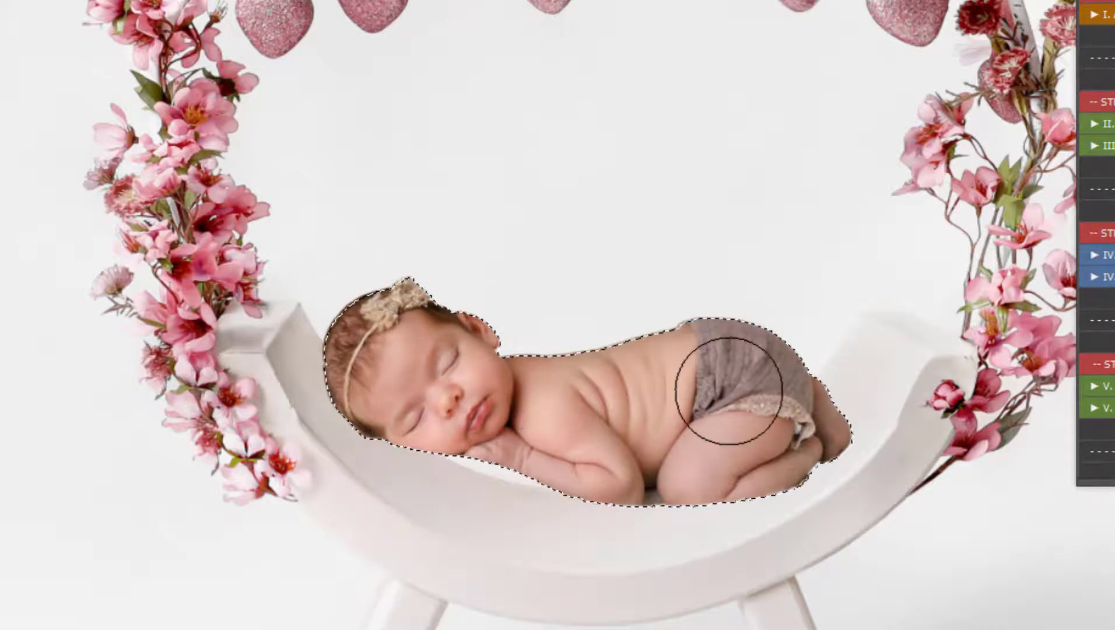
key(ctrl+d)
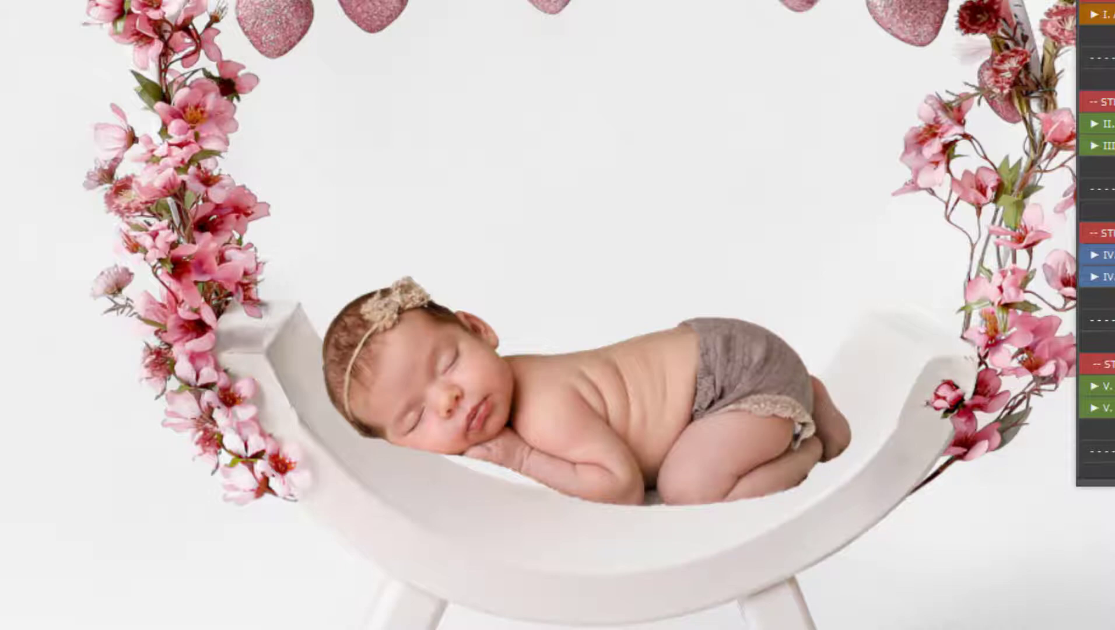
Step: Disable and re-enable the baby layer's mask to compare, and turn on the Painterly White Fabric layer
shift+click(1114, 443)
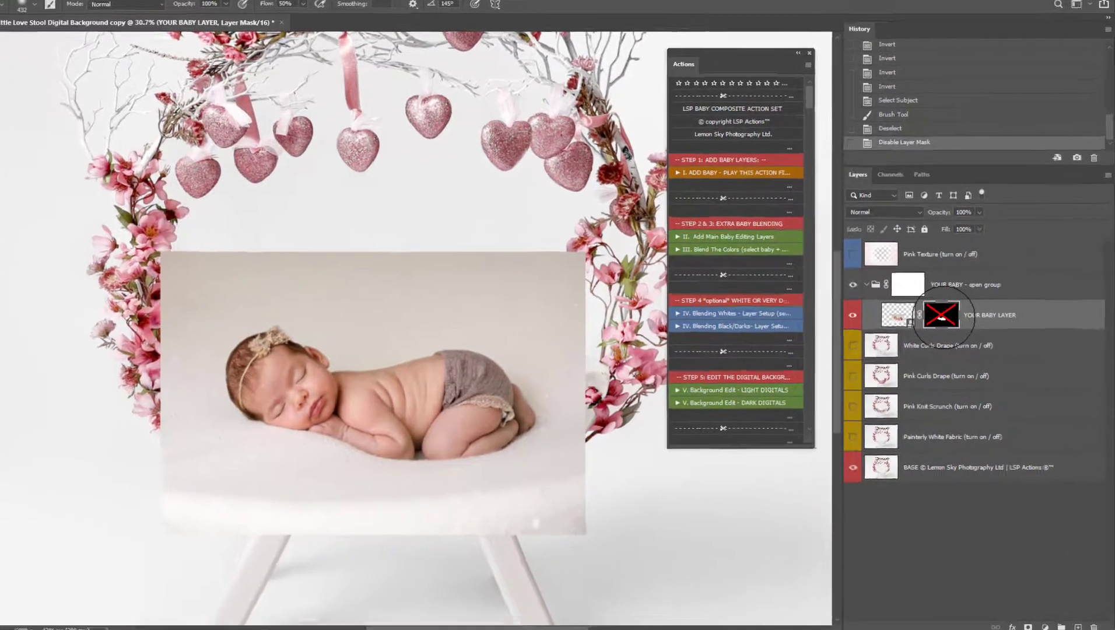
shift+click(944, 320)
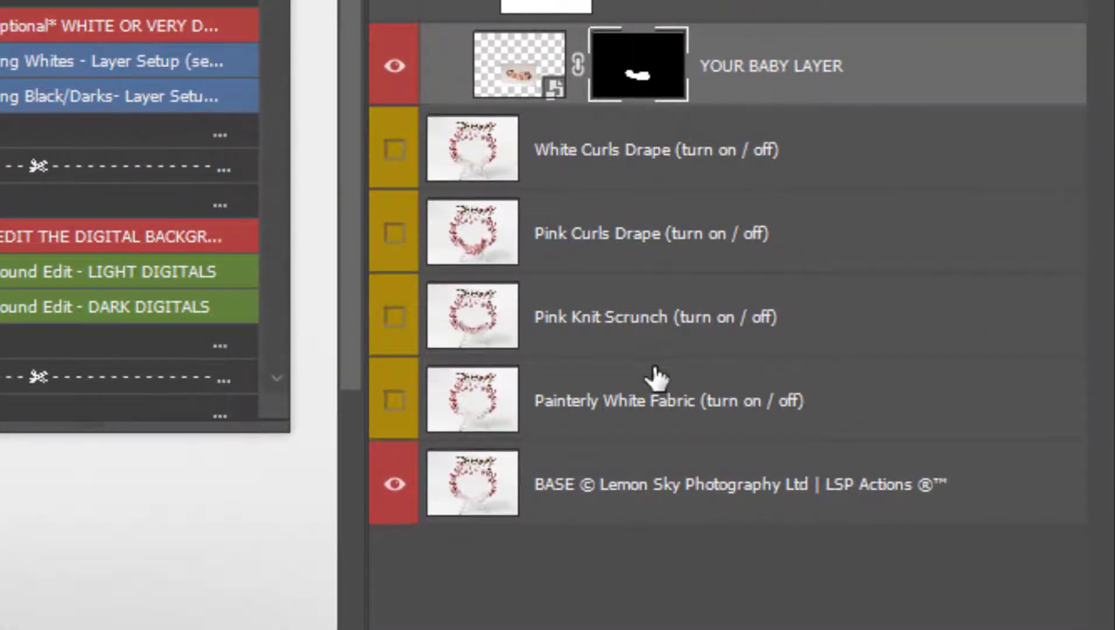
click(393, 402)
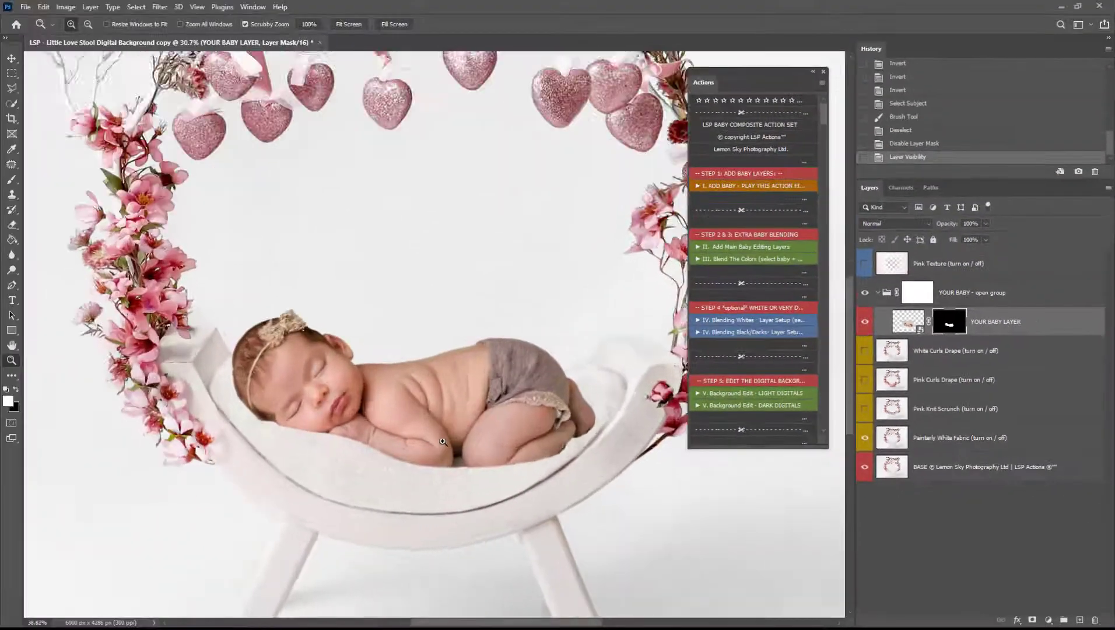
Step: Set the brush flow to 24% and paint white on the baby layer's mask along the baby's lower edge to blend it into the fabric
drag(443, 442, 448, 444)
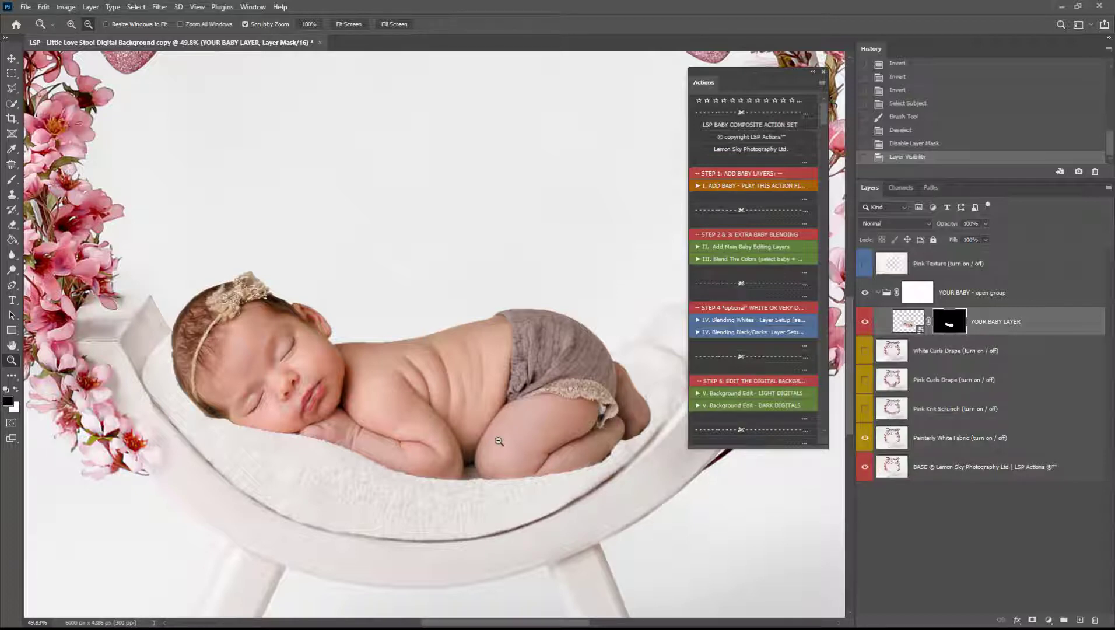
key(b)
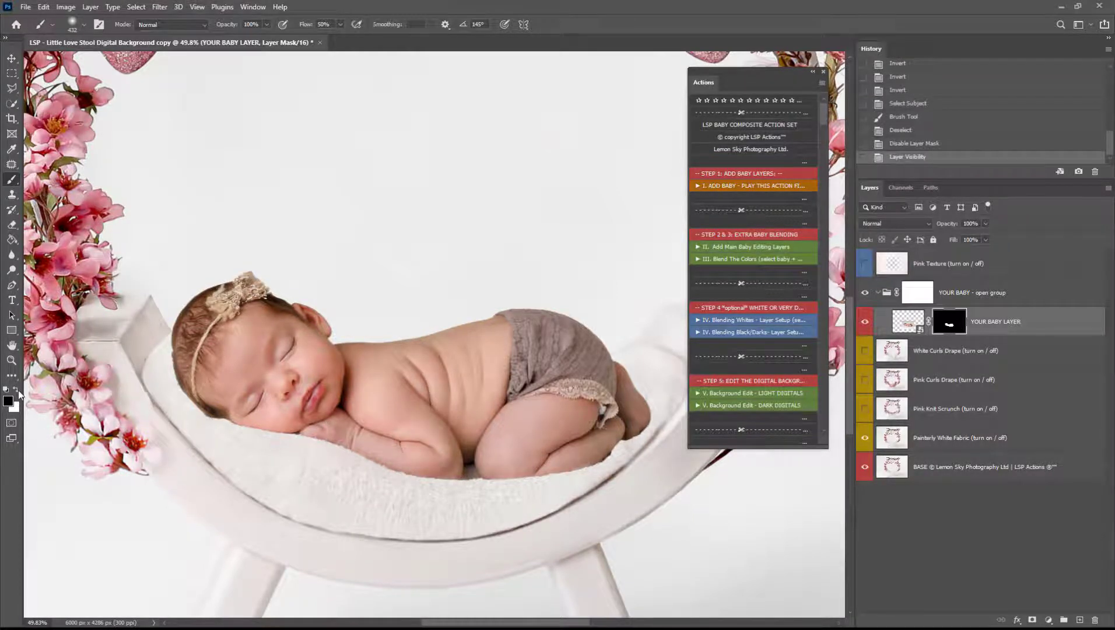
key(x)
click(339, 24)
drag(340, 39, 326, 41)
drag(384, 434, 280, 407)
mouse_move(273, 404)
mouse_down()
mouse_move(231, 396)
mouse_move(214, 375)
mouse_up()
drag(216, 378, 233, 394)
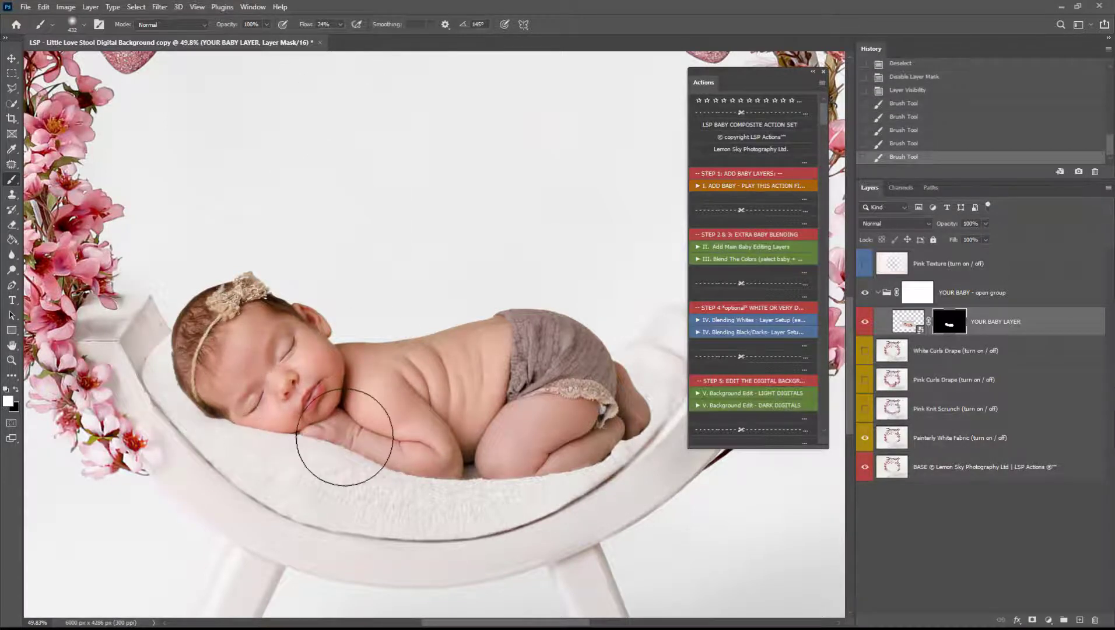
drag(466, 440, 522, 443)
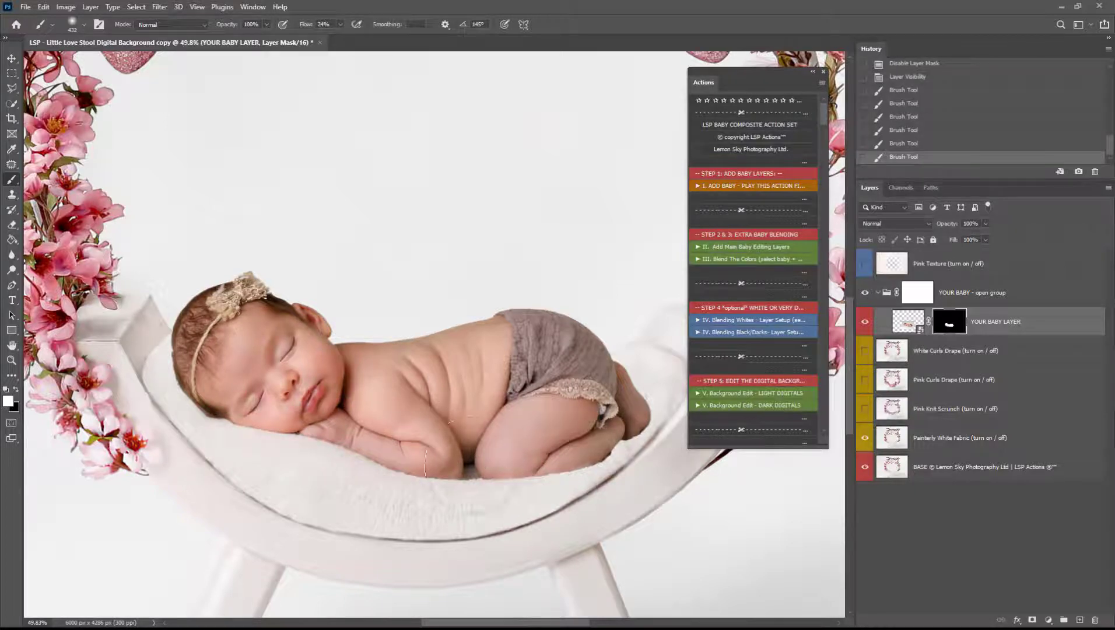
mouse_move(595, 406)
mouse_down()
mouse_move(611, 406)
mouse_move(606, 443)
mouse_up()
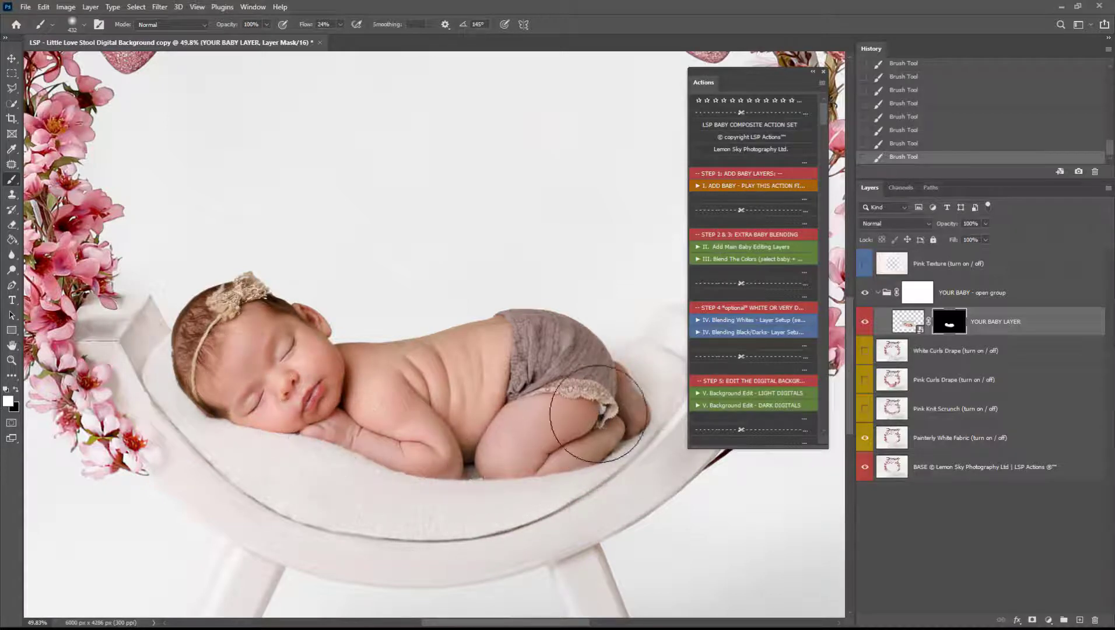
key(x)
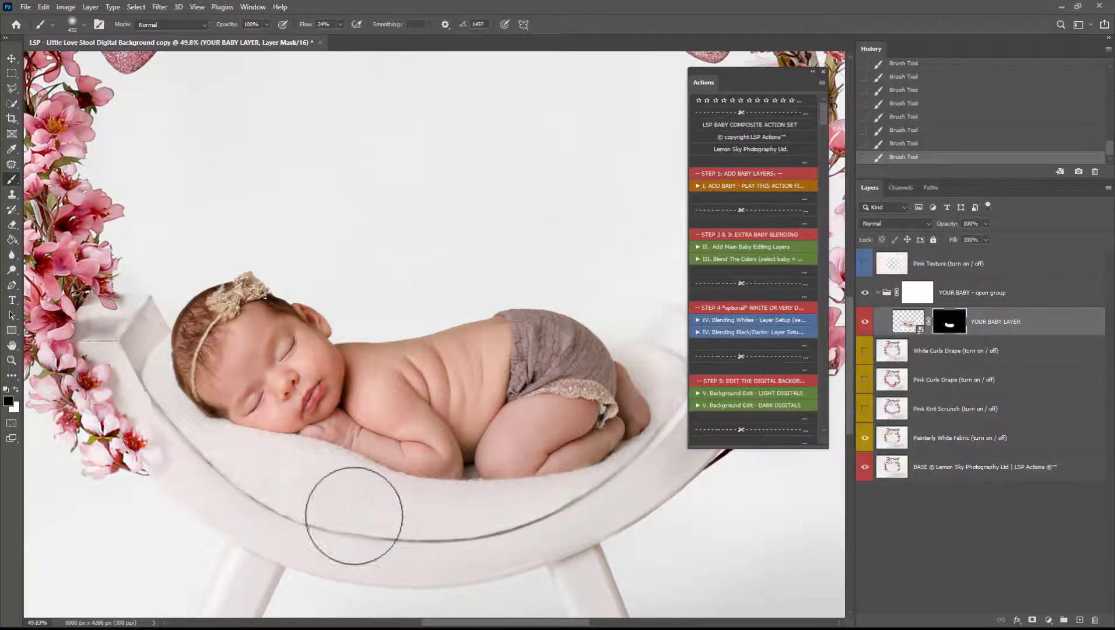
Step: Examine the whole composite with the YOUR BABY group hidden and shown again
key(ctrl+minus)
right_click(593, 412)
key(Return)
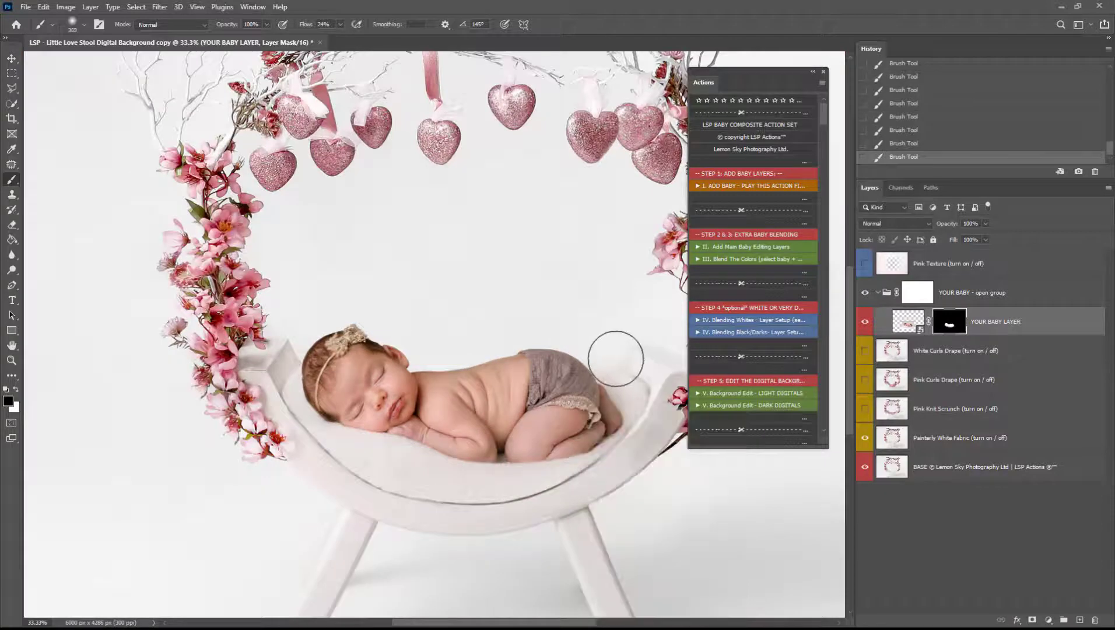
key(x)
key(z)
alt+click(484, 421)
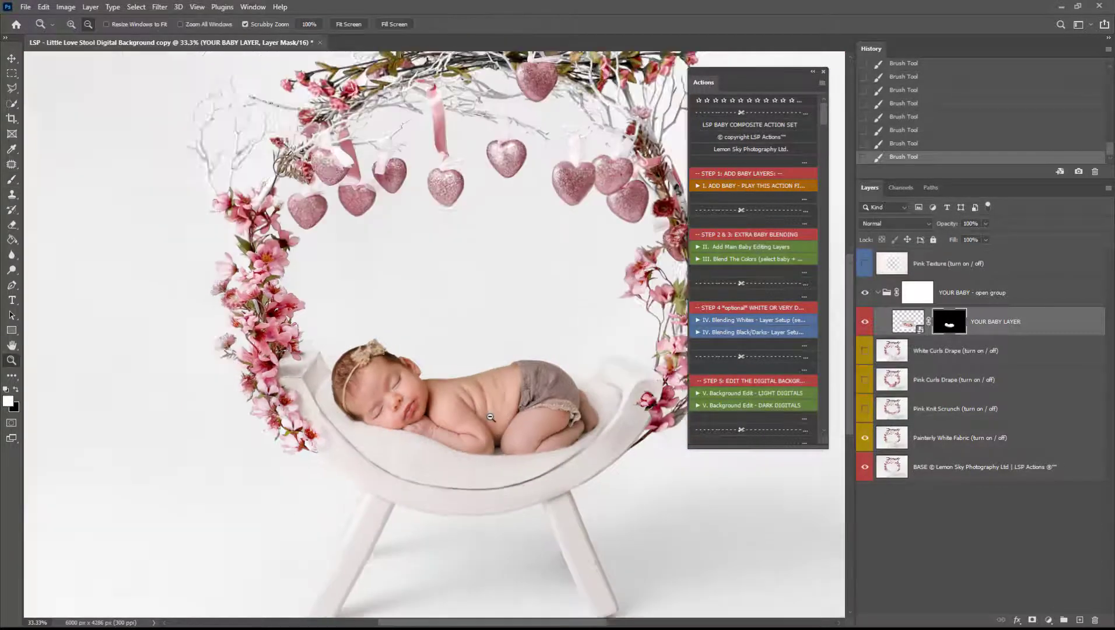
alt+click(448, 459)
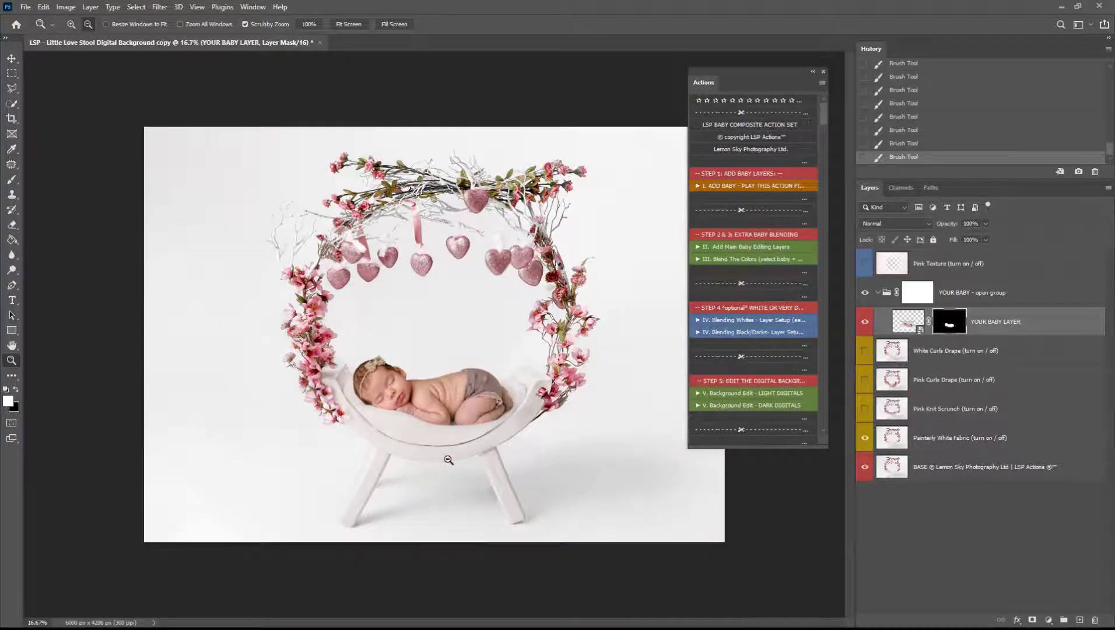
click(864, 293)
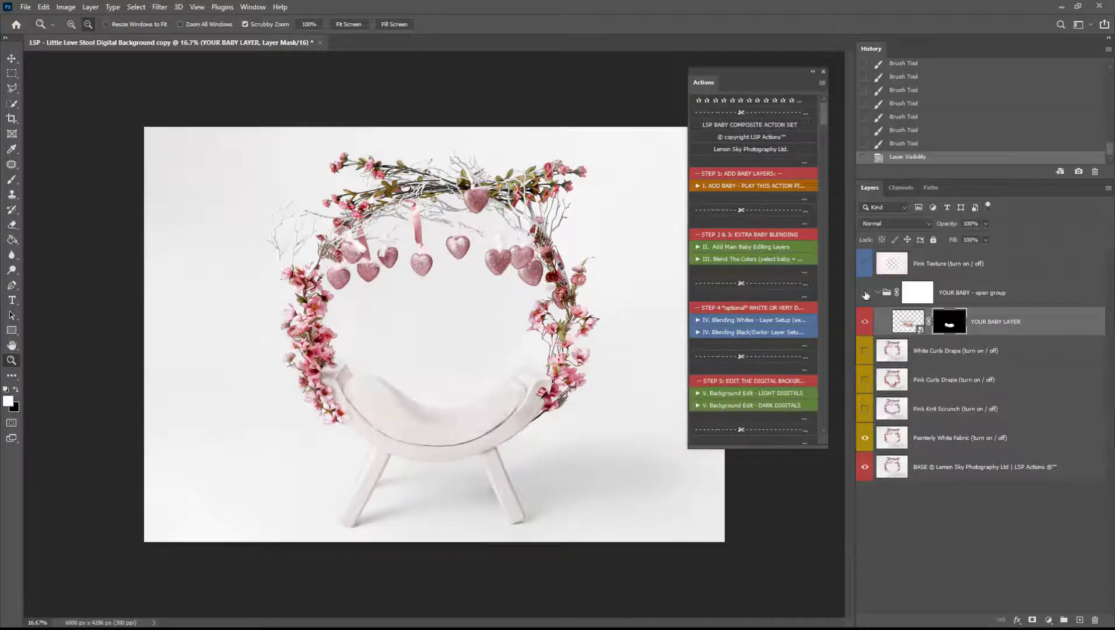
click(864, 293)
Step: Play the II. Add Main Baby Editing Layers action on YOUR BABY LAYER and dismiss its painting instructions
click(1011, 325)
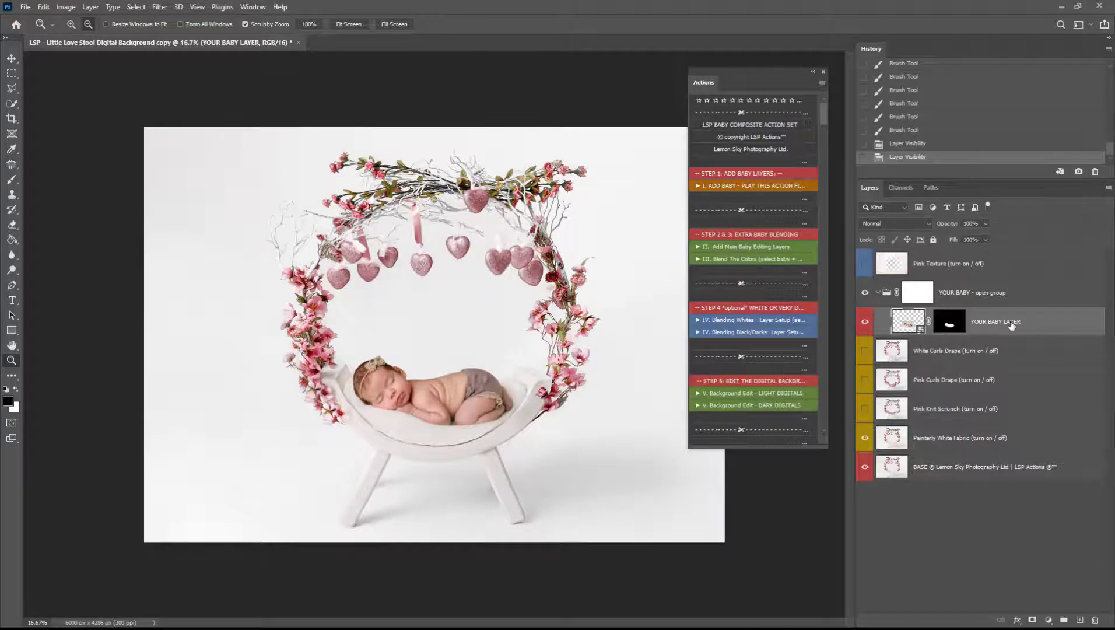
click(773, 249)
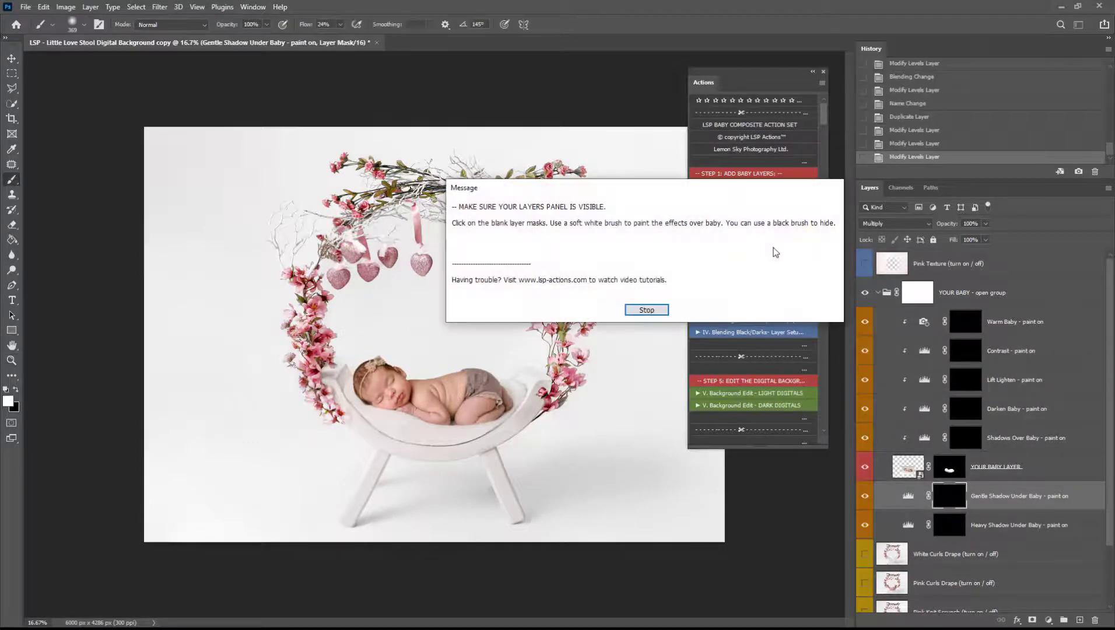
key(Return)
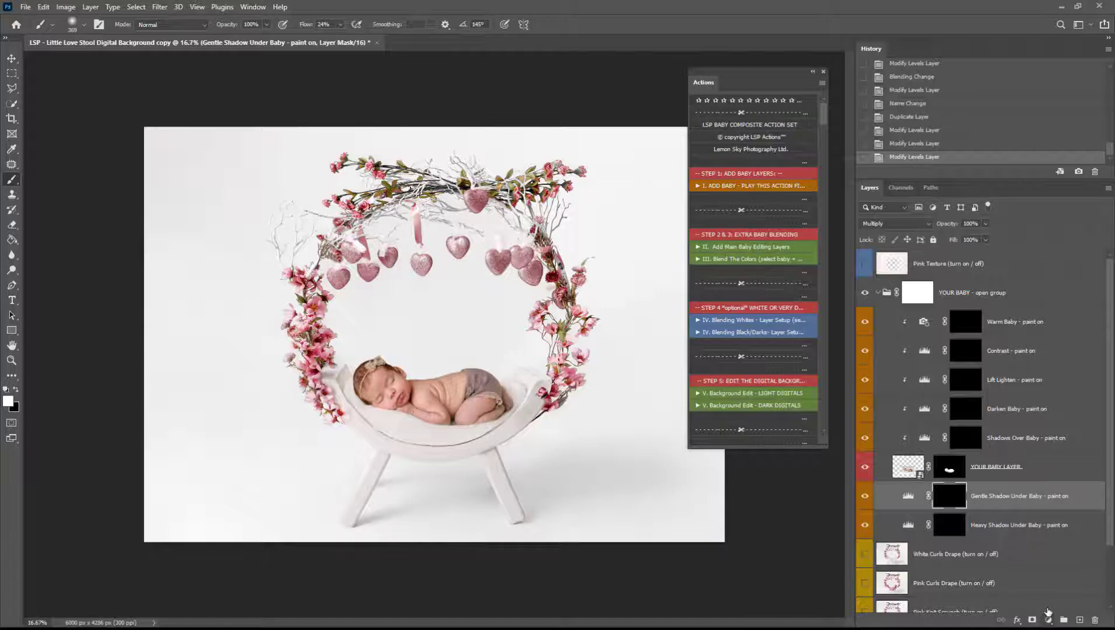
Step: Try brightening the background with a Curves adjustment layer below the baby layer, and delete that adjustment layer
click(1048, 620)
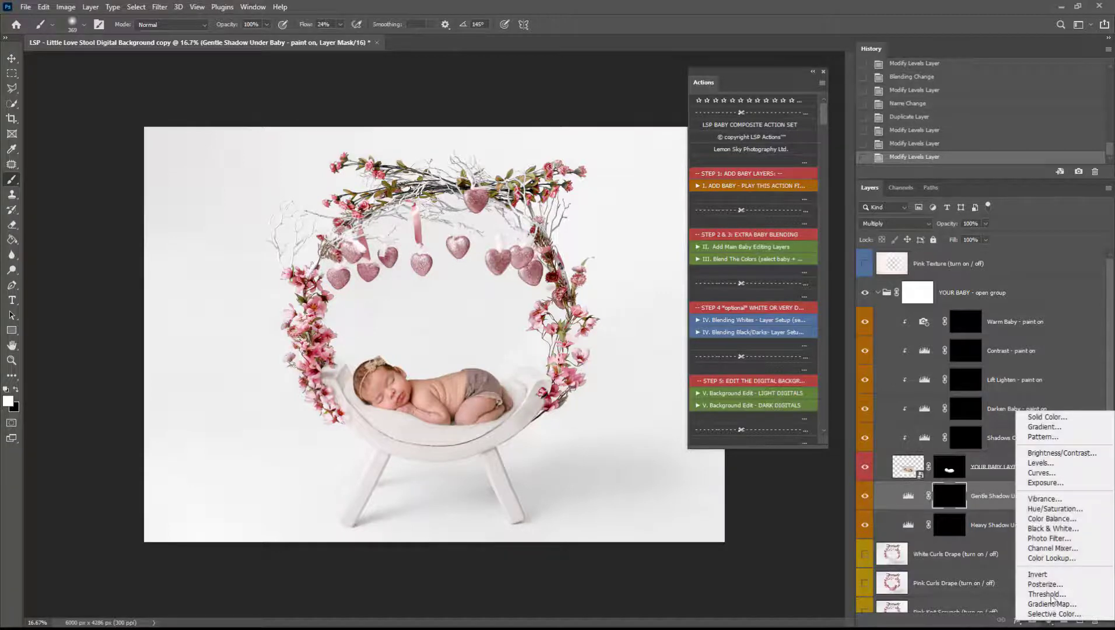
click(1041, 473)
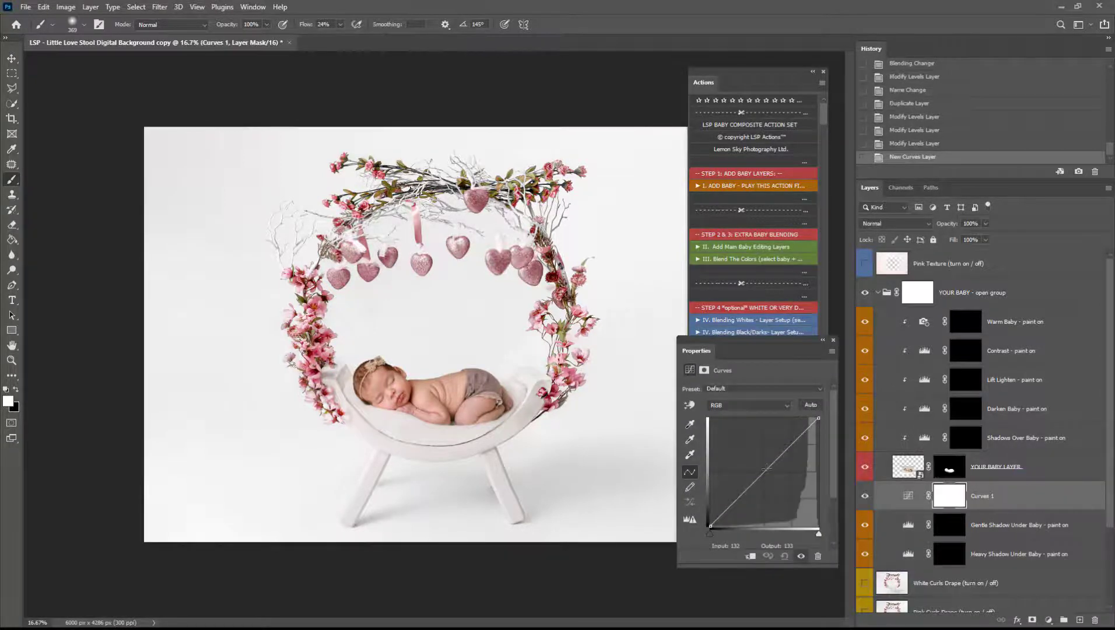
mouse_move(766, 468)
mouse_down()
mouse_move(787, 469)
mouse_move(756, 454)
mouse_up()
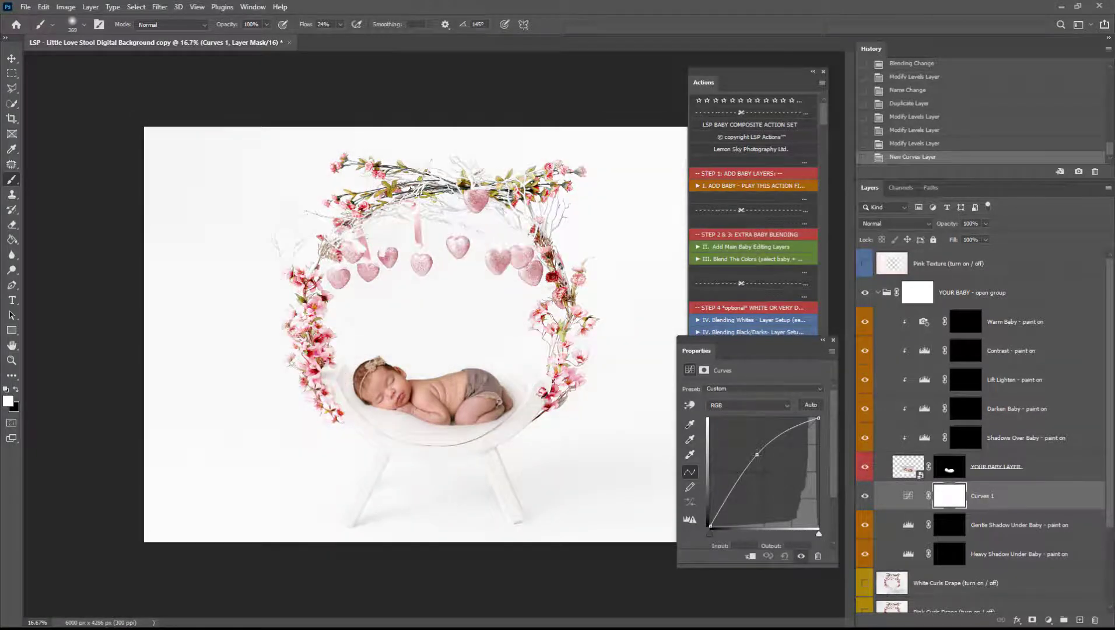
drag(1057, 499, 1095, 618)
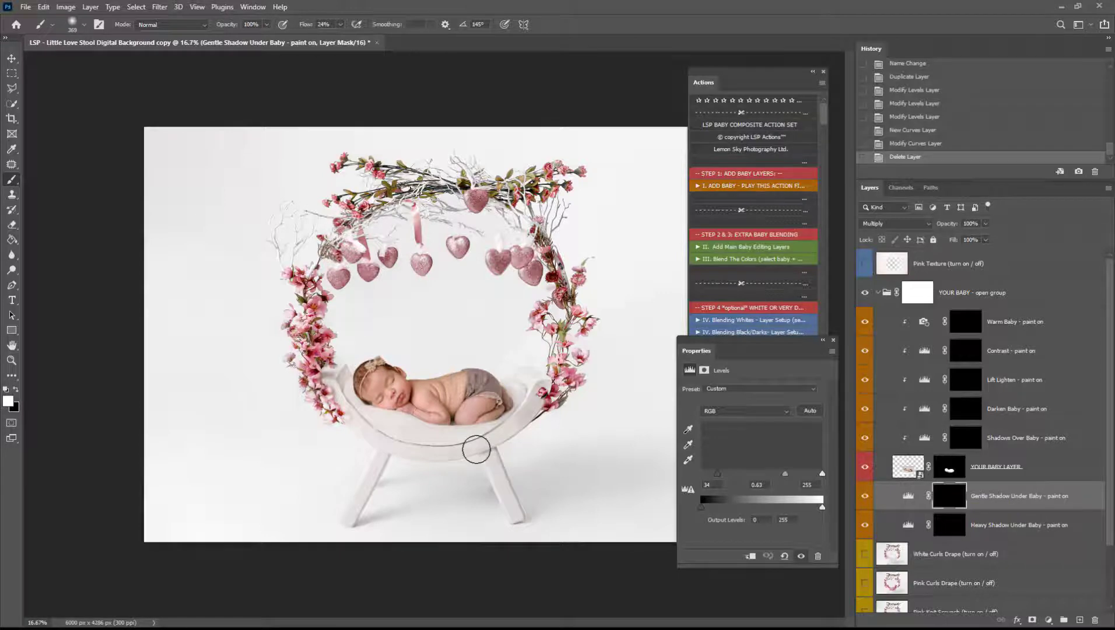
Step: Add a Color Balance adjustment layer directly above YOUR BABY LAYER, clipped to it
click(1026, 479)
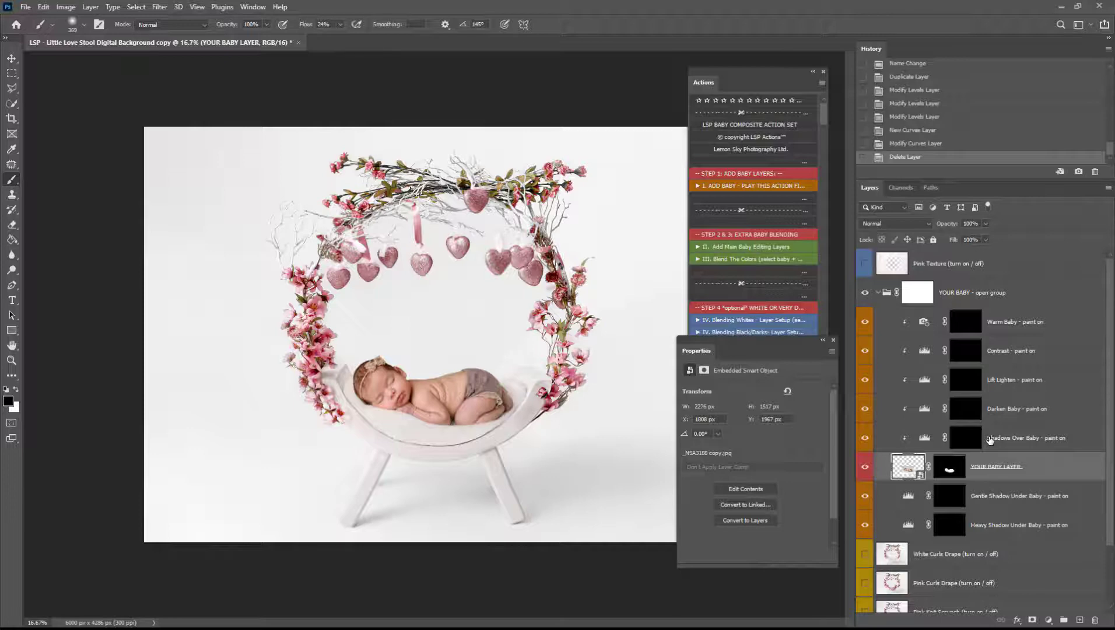
click(1048, 620)
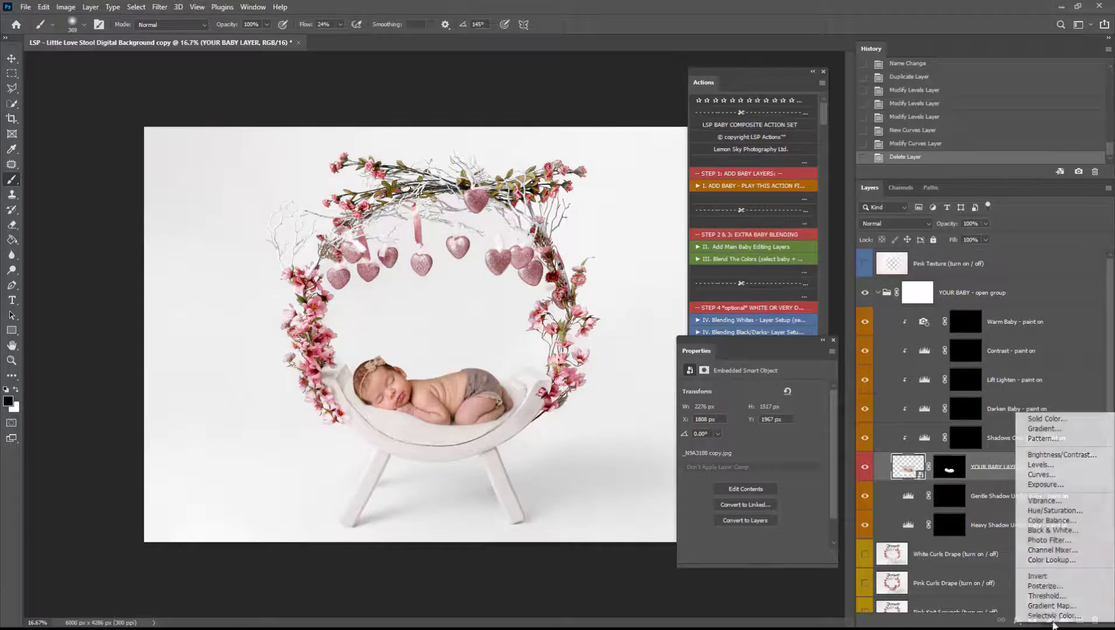
click(1054, 520)
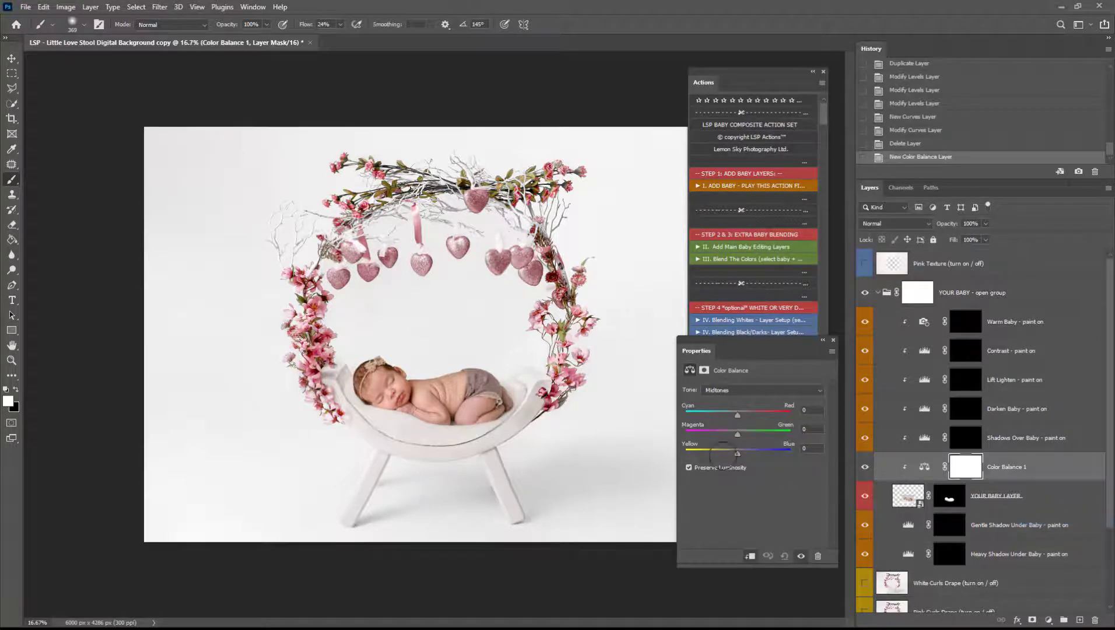
Step: Set the Color Balance layer's Magenta–Green value to -8 for the Shadows tone
key(z)
drag(524, 417, 554, 447)
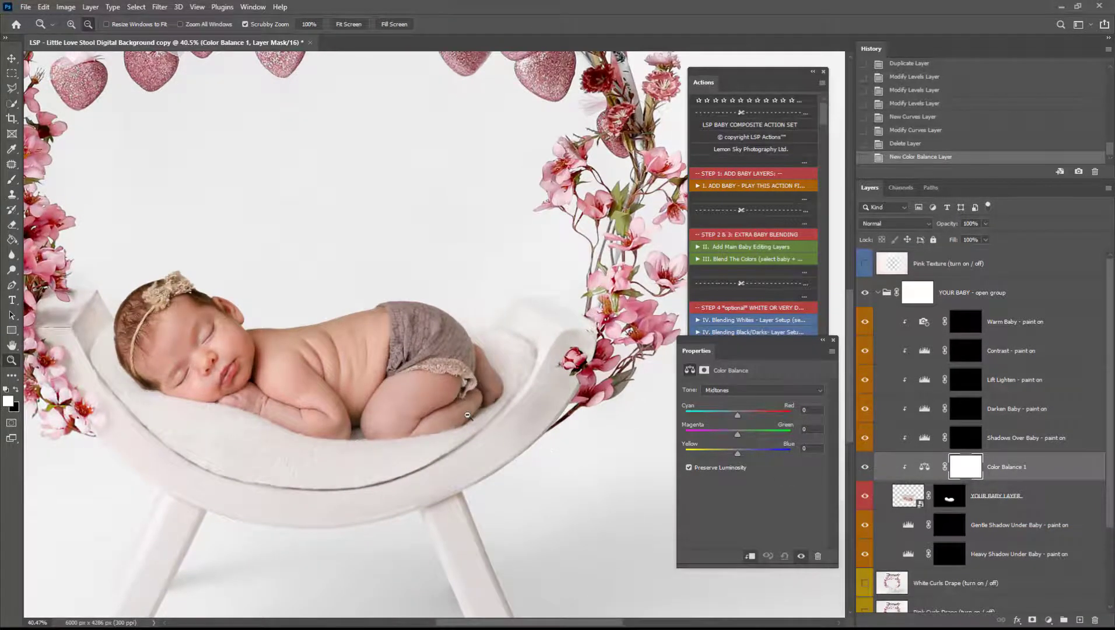
click(741, 390)
click(735, 404)
click(734, 434)
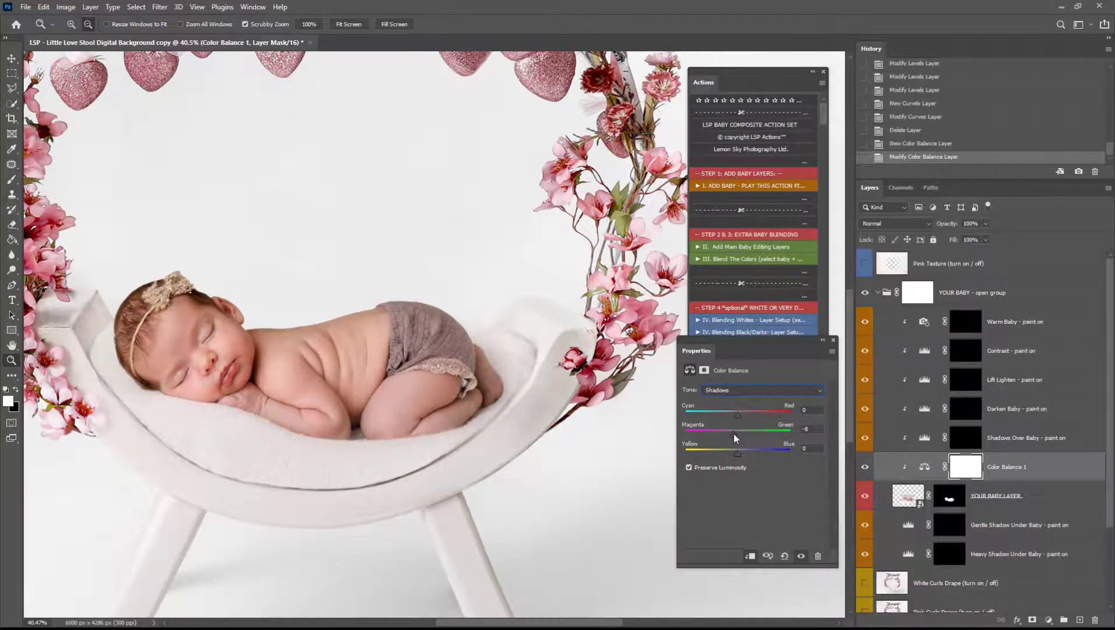
Step: Nudge the Color Balance layer's shadows slightly toward red and yellow, and invert its layer mask to black
drag(738, 412, 739, 412)
drag(737, 453, 735, 450)
click(966, 475)
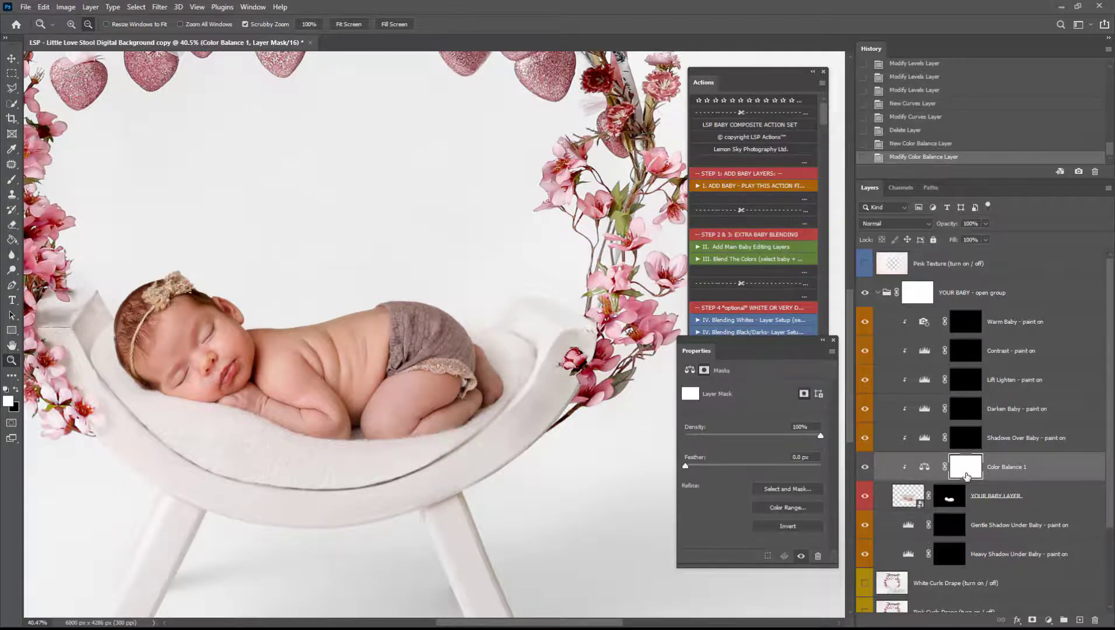
key(ctrl+i)
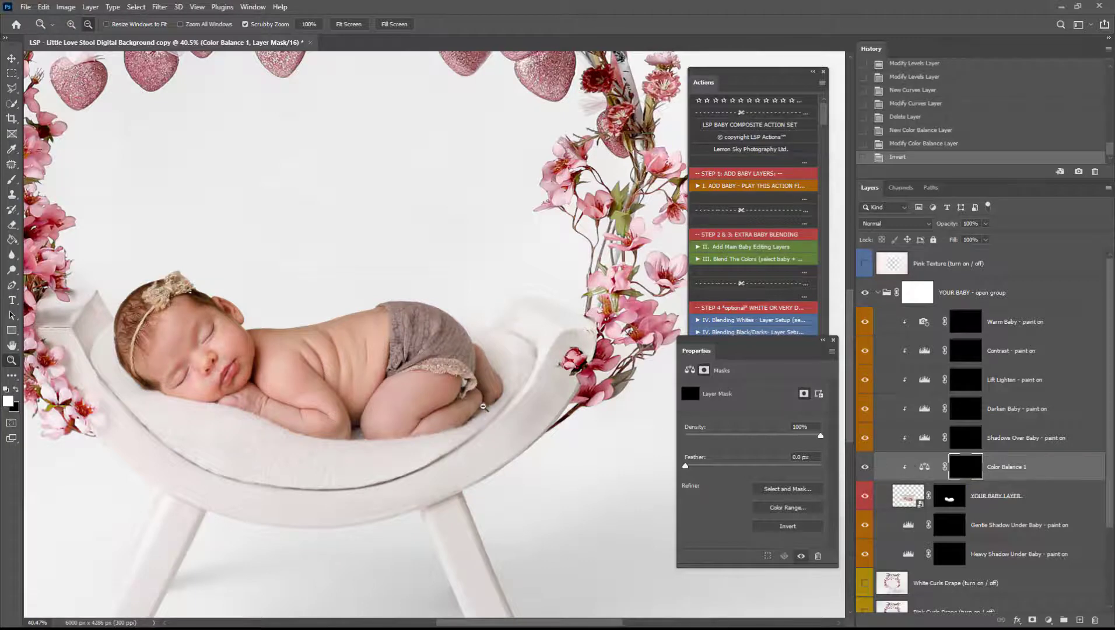
Step: Paint white at 24% flow on the Color Balance mask over the baby's lower edge, hands, legs and shorts to reveal the correction
key(b)
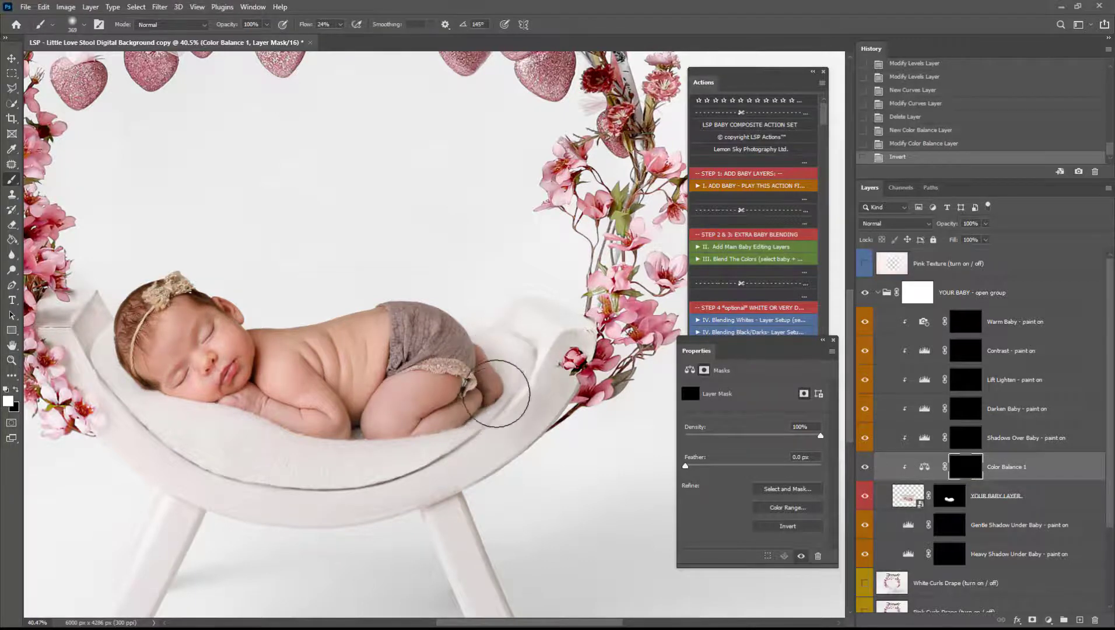
mouse_move(485, 386)
mouse_down()
mouse_move(352, 451)
mouse_move(209, 401)
mouse_move(225, 417)
mouse_up()
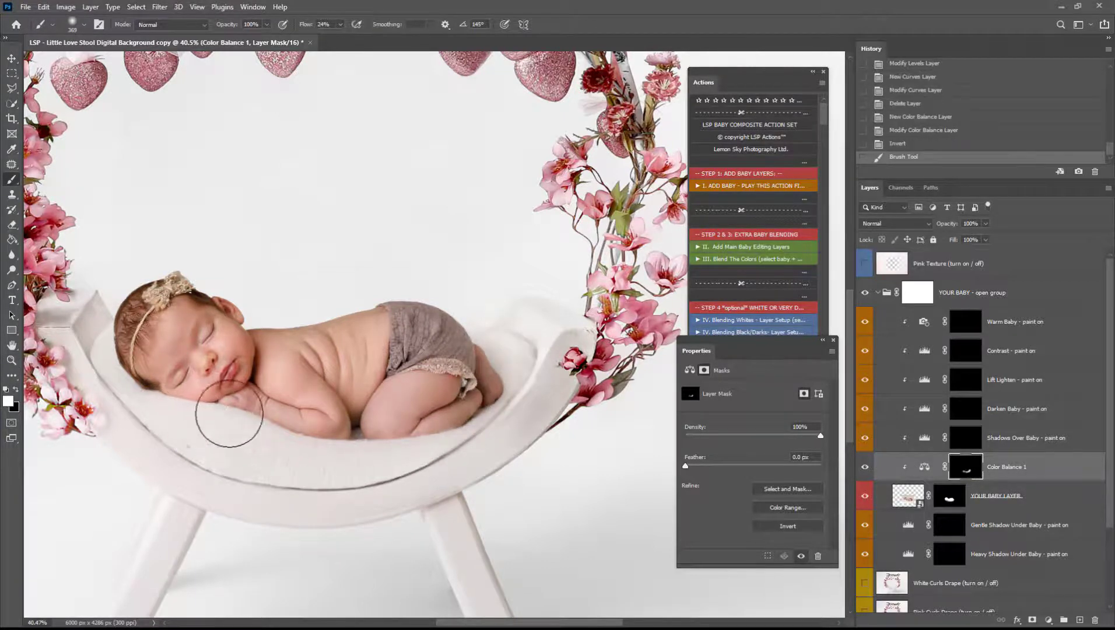
key(space)
drag(315, 392, 388, 405)
drag(348, 340, 430, 316)
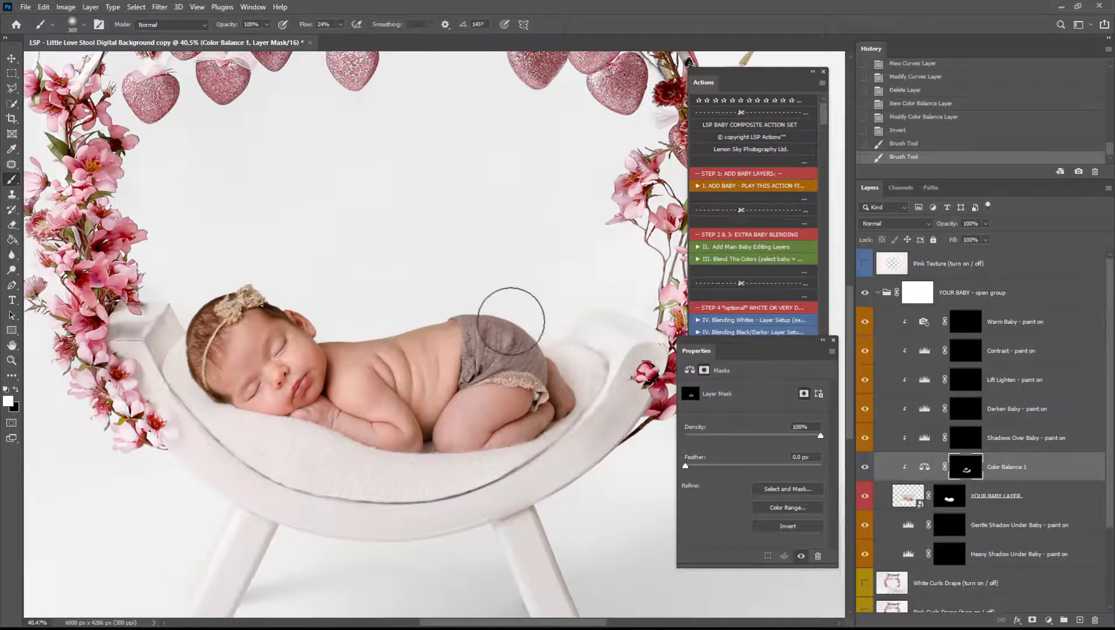
mouse_move(510, 320)
mouse_down()
mouse_move(559, 353)
mouse_move(540, 361)
mouse_up()
key(ctrl+space)
mouse_move(389, 365)
mouse_down()
mouse_move(348, 411)
mouse_move(265, 390)
mouse_up()
drag(254, 345, 250, 344)
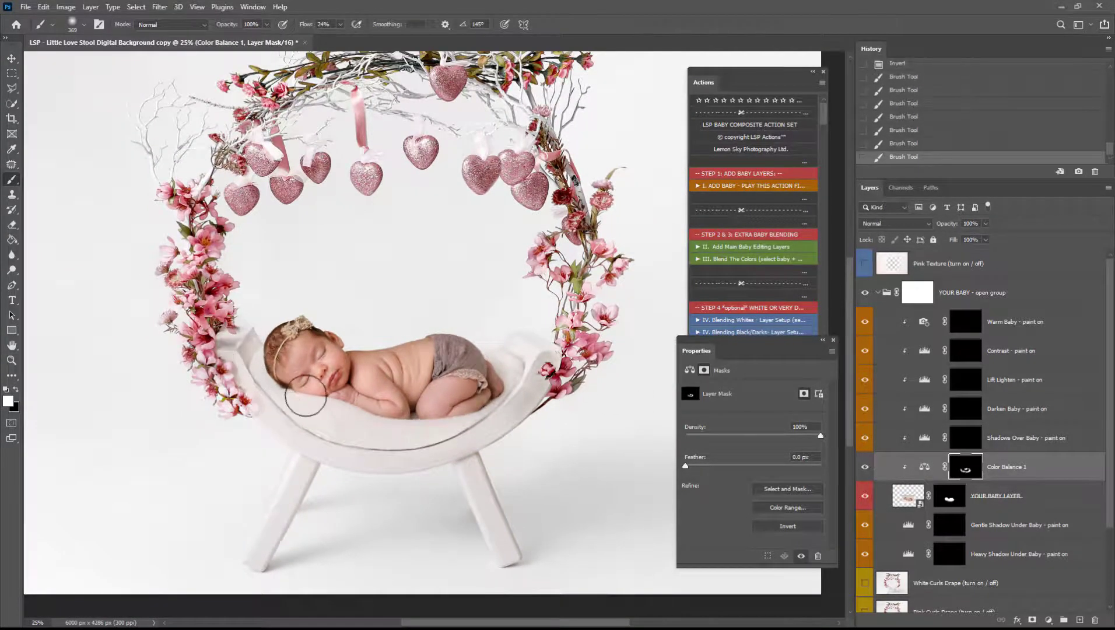
mouse_move(305, 396)
mouse_down()
mouse_move(405, 419)
mouse_move(487, 407)
mouse_move(512, 384)
mouse_move(485, 407)
mouse_move(506, 405)
mouse_move(435, 424)
mouse_up()
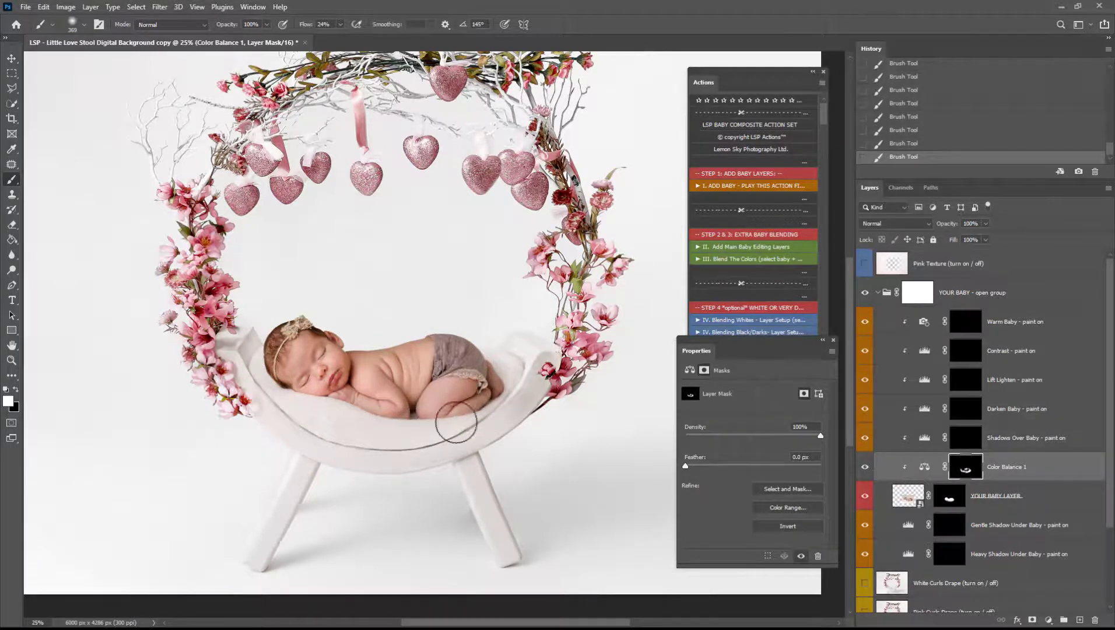
key(alt+space)
alt+click(478, 412)
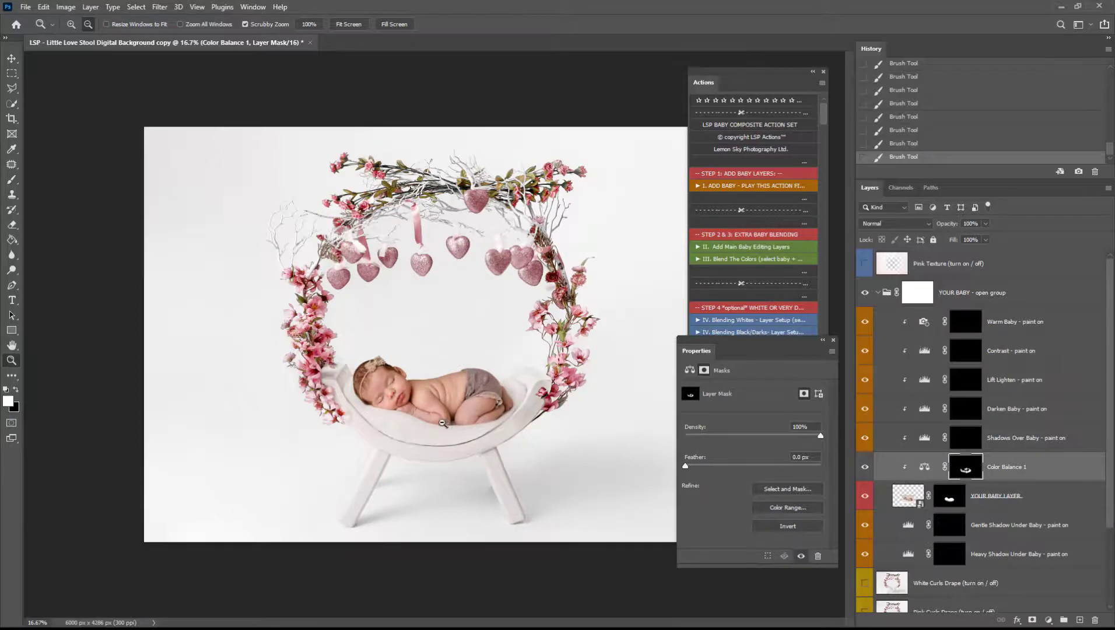
drag(441, 423, 468, 430)
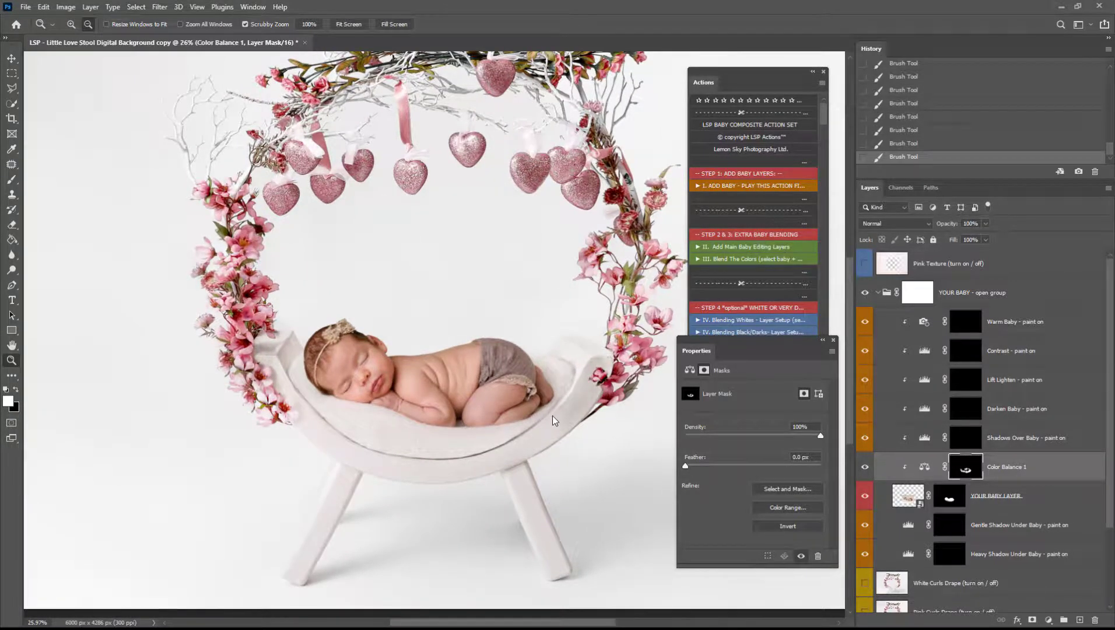
Step: Paint white on the Lift Lighten mask over the baby's face and body with a 900 px brush at 24% flow
click(832, 339)
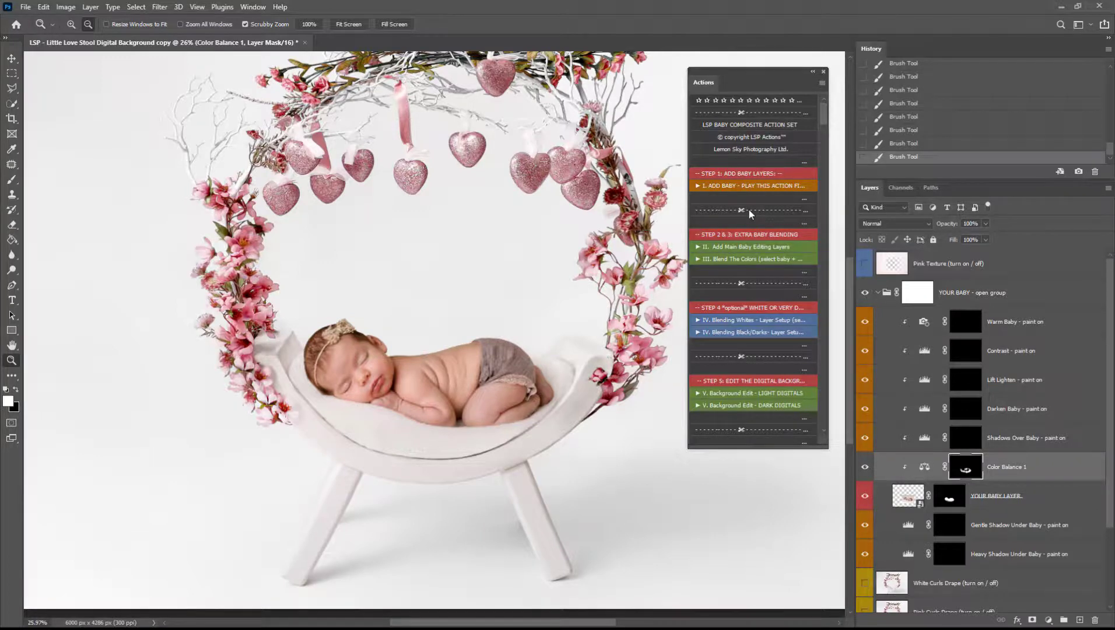
click(1034, 470)
click(966, 380)
key(b)
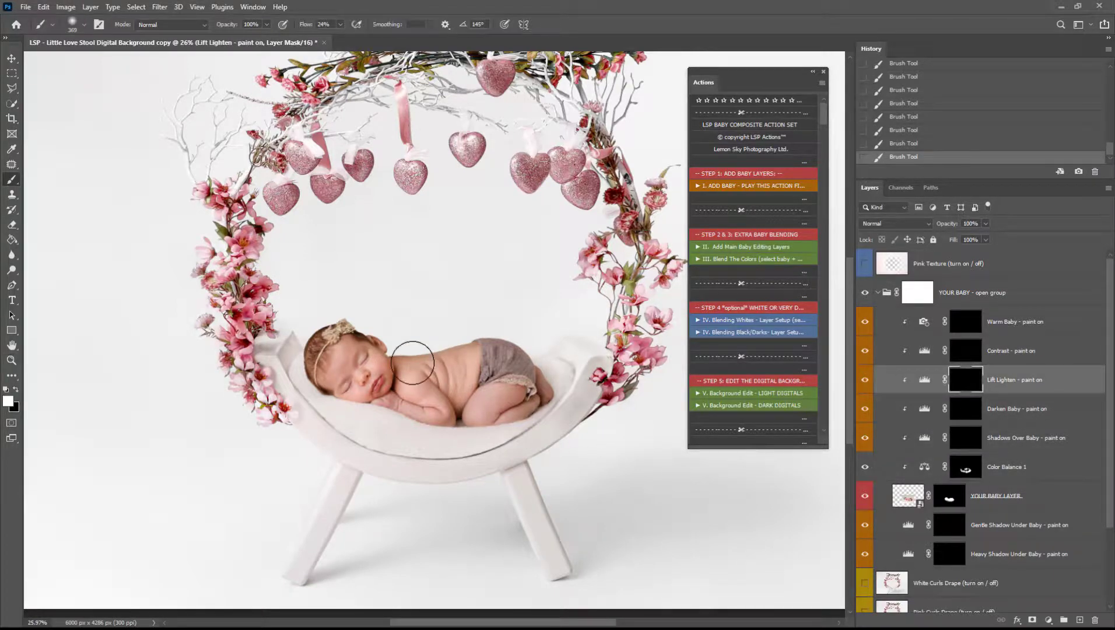
key(bracketright)
key(bracketright)
key(bracketright)
key(bracketright)
key(bracketright)
mouse_move(369, 368)
mouse_down()
mouse_move(395, 384)
mouse_move(480, 409)
mouse_up()
key(z)
alt+click(489, 391)
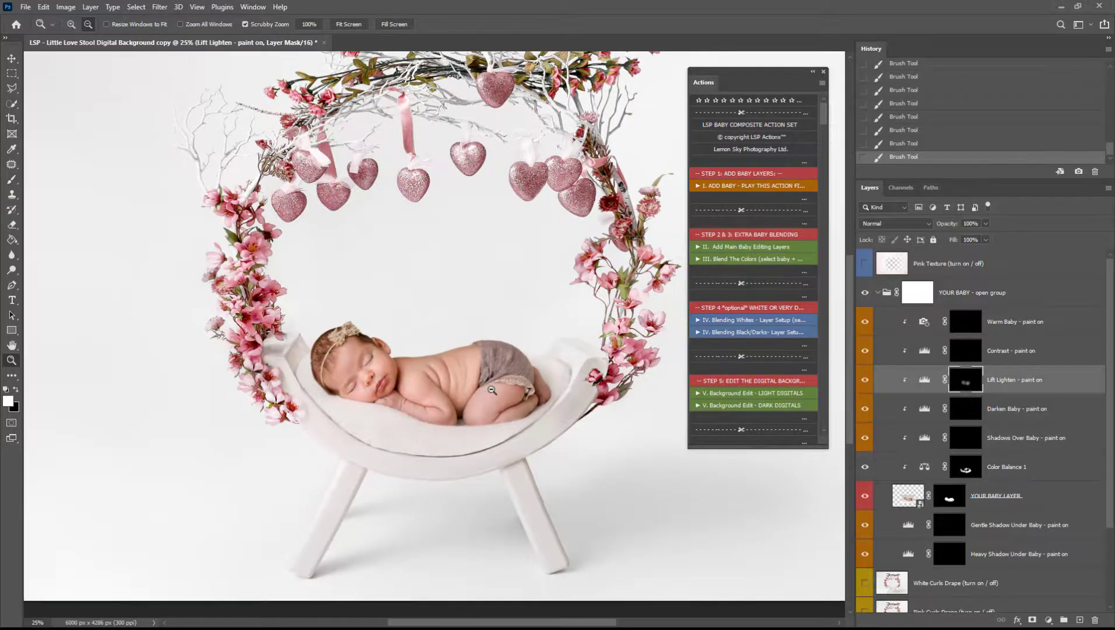
alt+click(491, 391)
key(b)
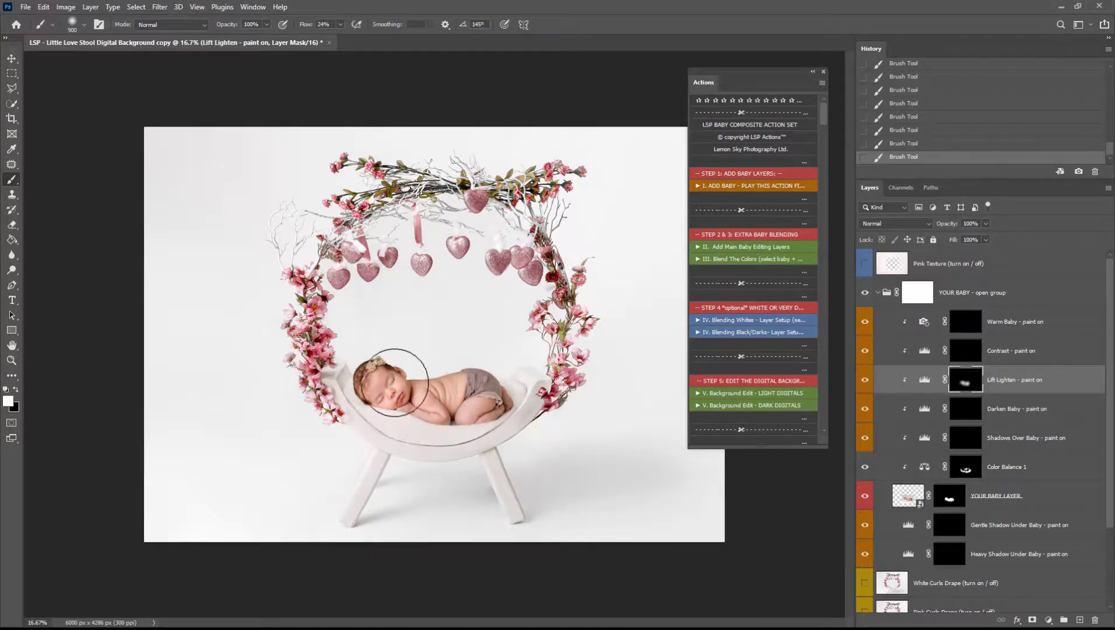
key(z)
alt+click(410, 367)
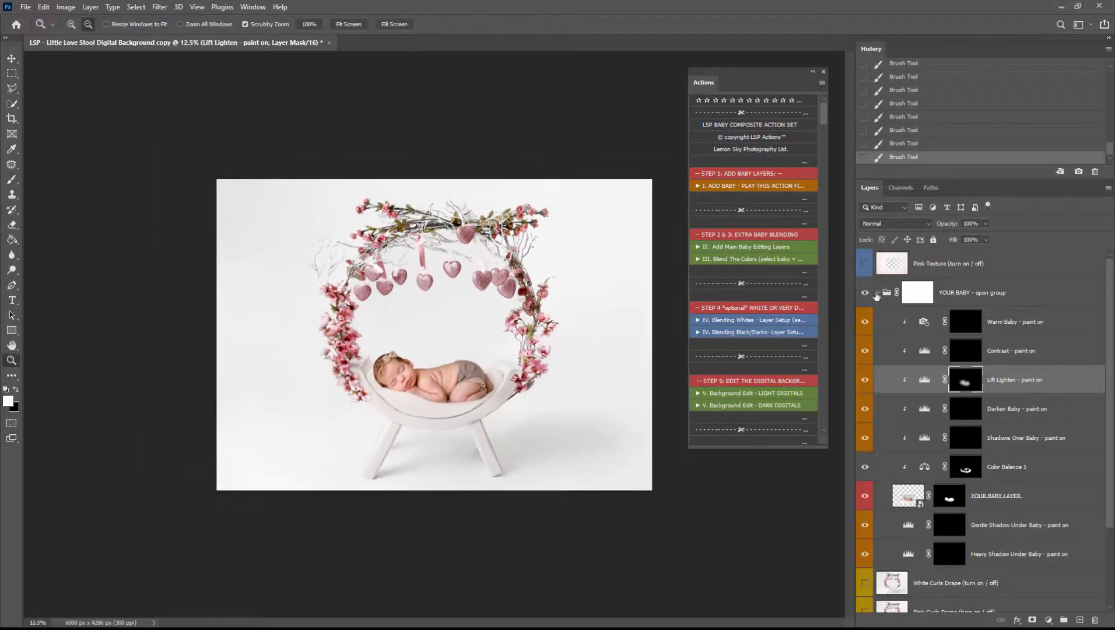
Step: Collapse the YOUR BABY group and toggle its visibility to compare the background with and without the baby
click(876, 293)
click(866, 293)
click(866, 295)
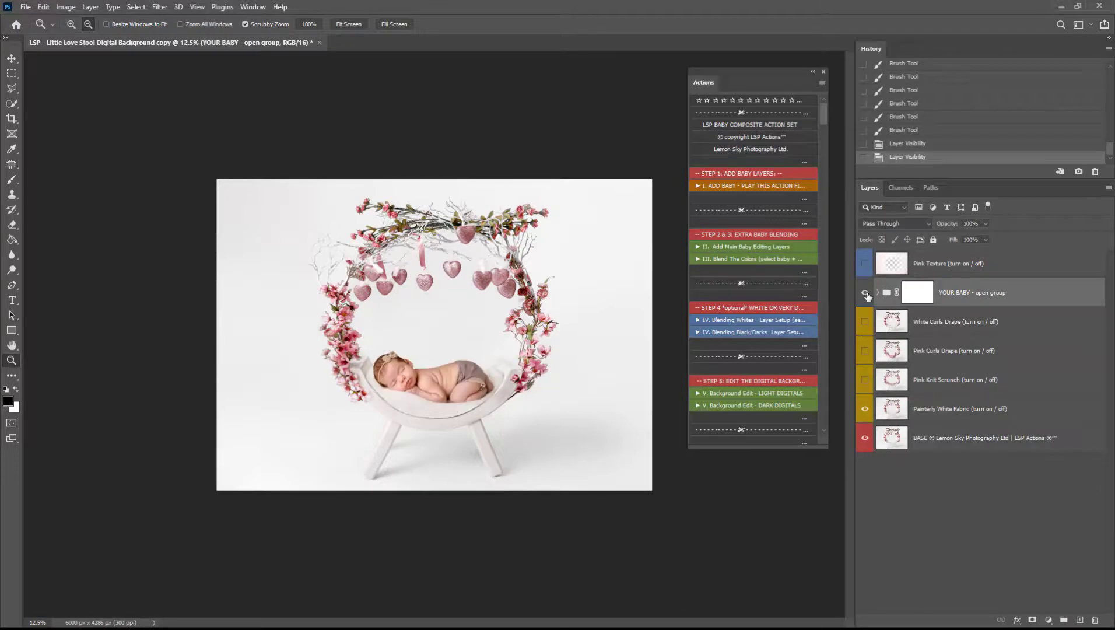
click(867, 296)
click(867, 296)
click(867, 296)
click(867, 295)
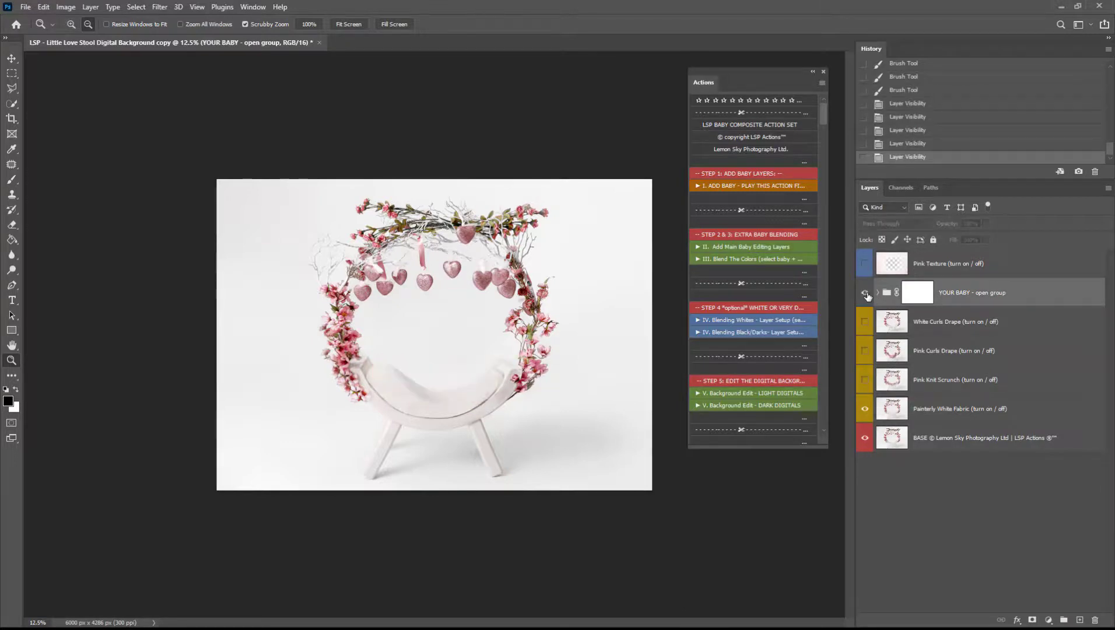
key(ctrl+plus)
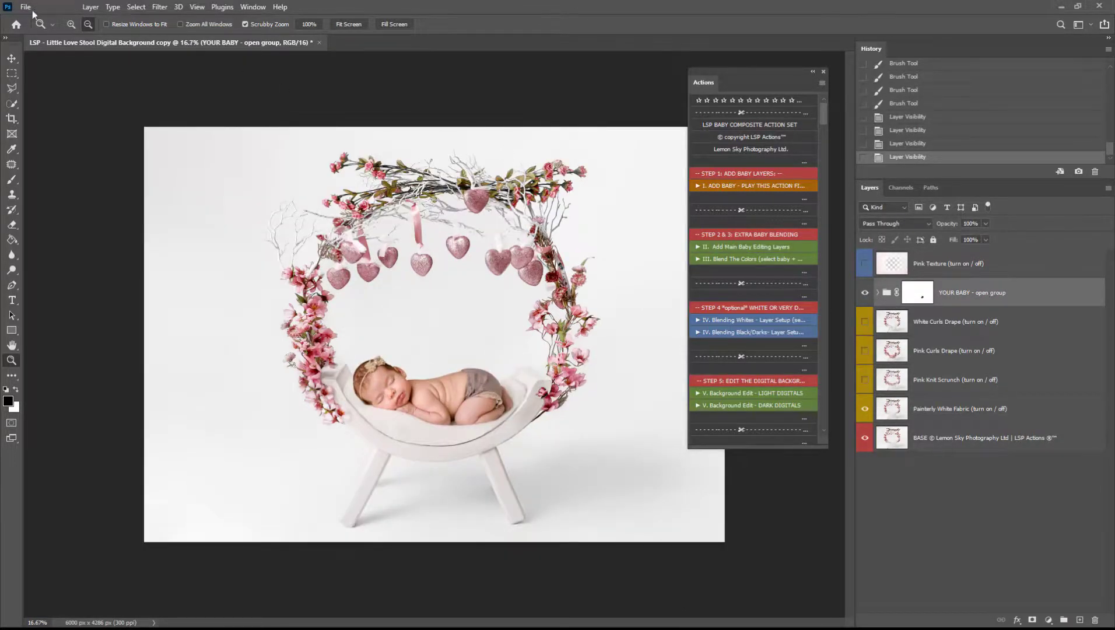
click(26, 7)
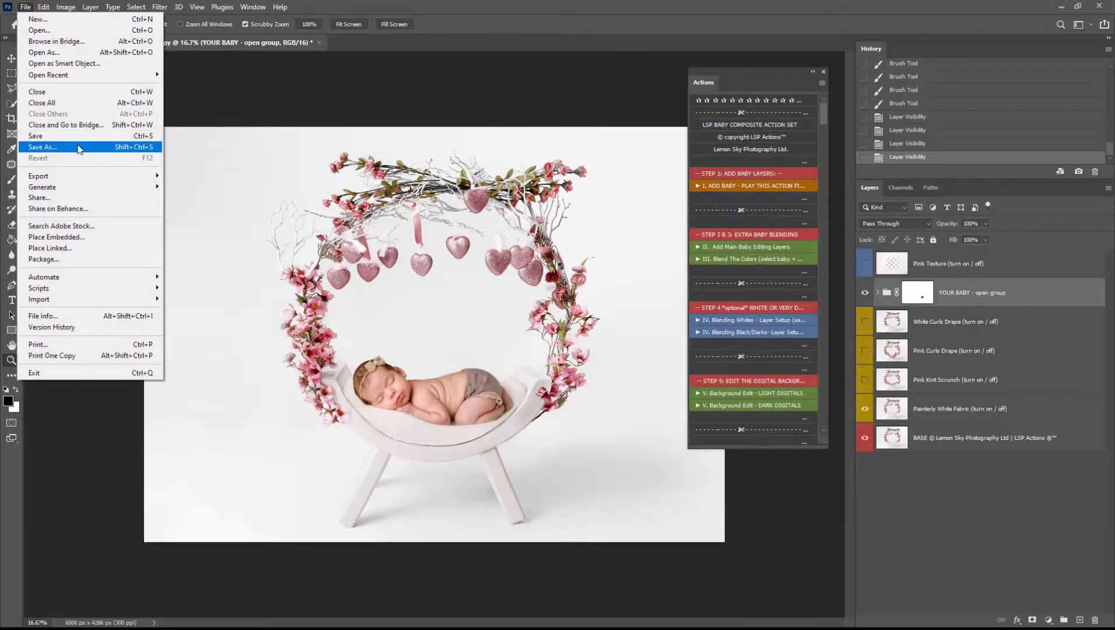
click(27, 9)
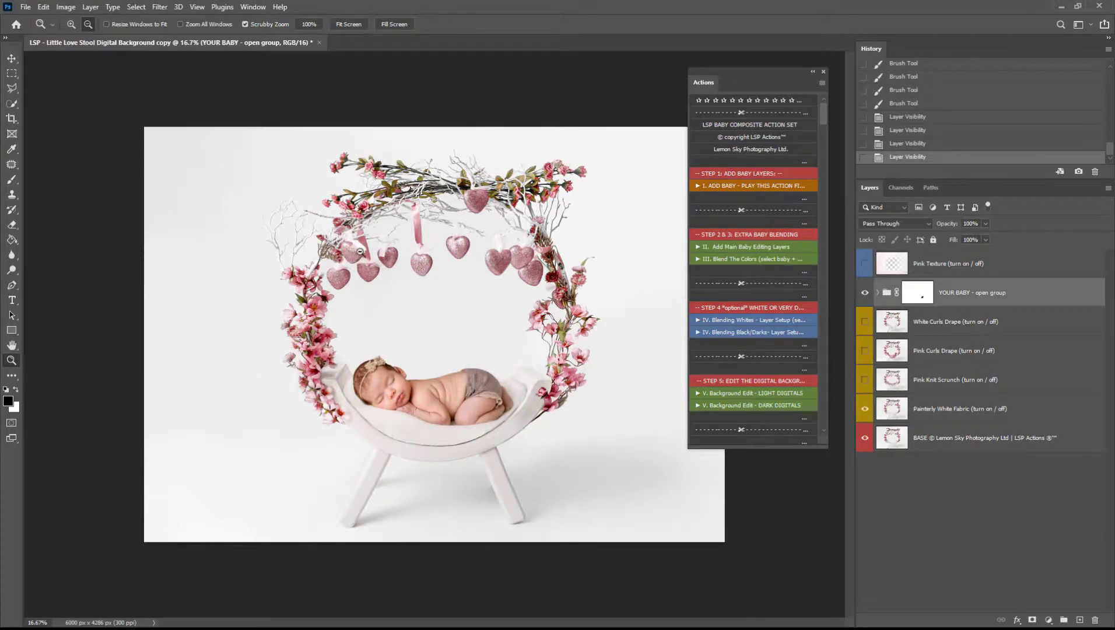